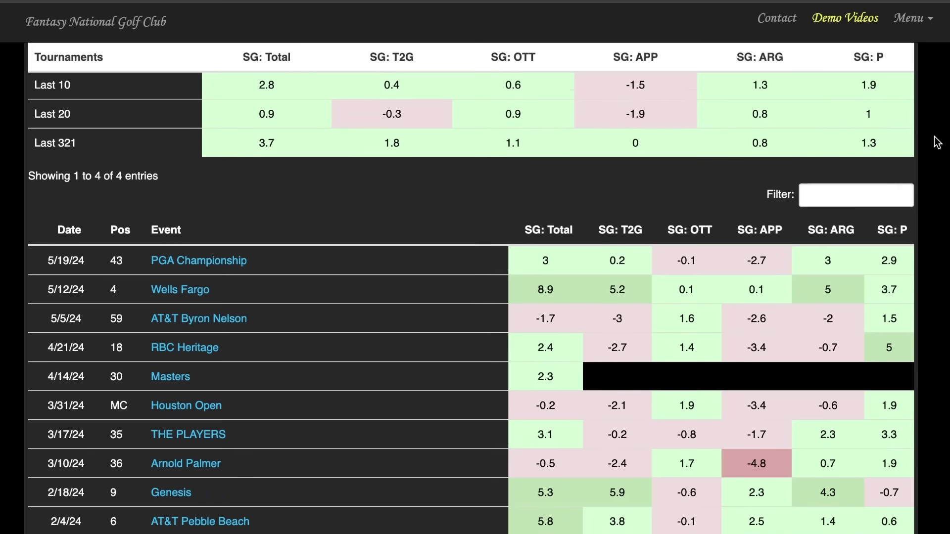
Review Jason Day's recent strokes gained by tournament, including his putting results.
{"action": "scroll", "coordinate": [793, 262], "scroll_direction": "up", "scroll_amount": 15}
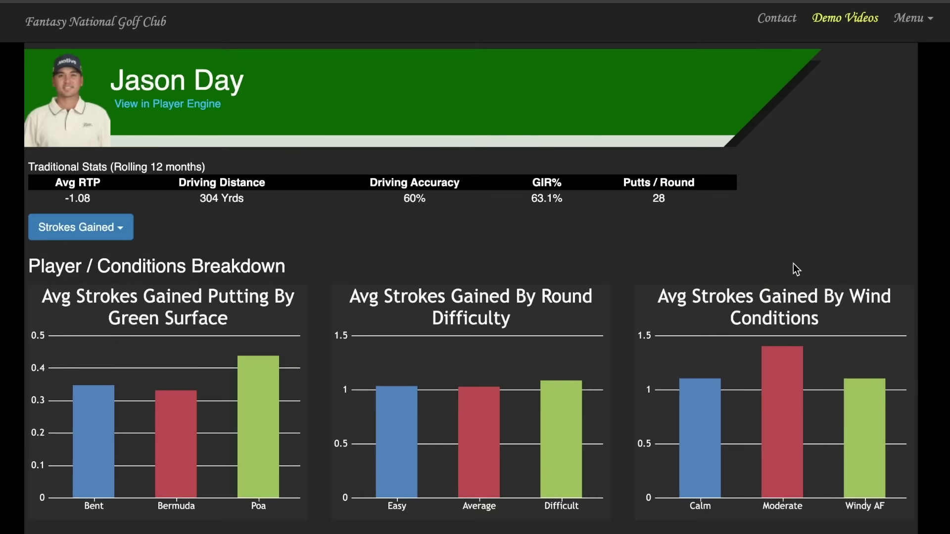
{"action": "scroll", "coordinate": [794, 263], "scroll_direction": "down", "scroll_amount": 15}
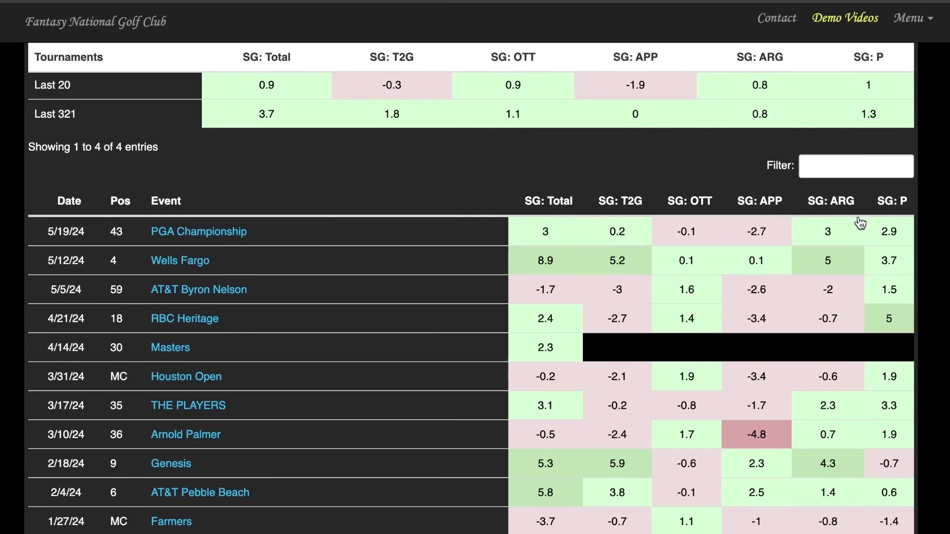
{"action": "mouse_move", "coordinate": [864, 262]}
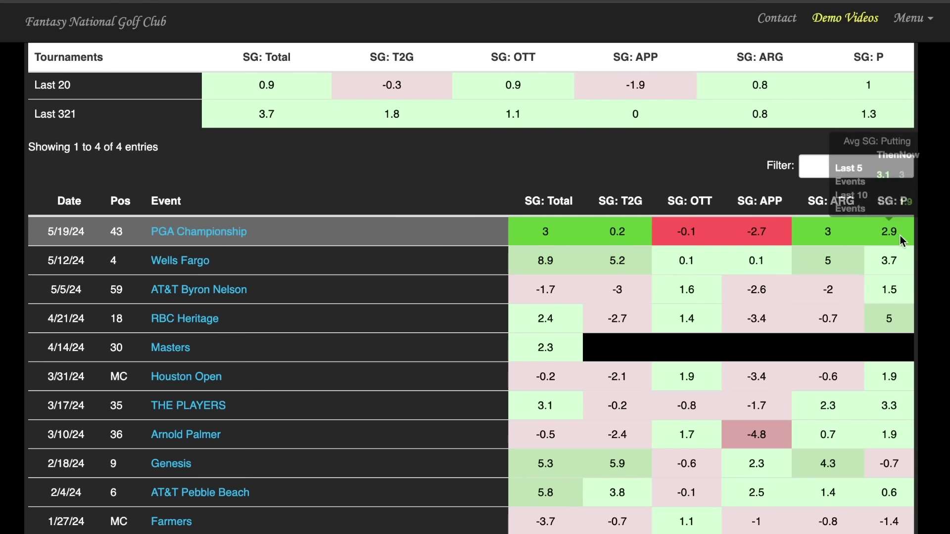
{"action": "mouse_move", "coordinate": [904, 253]}
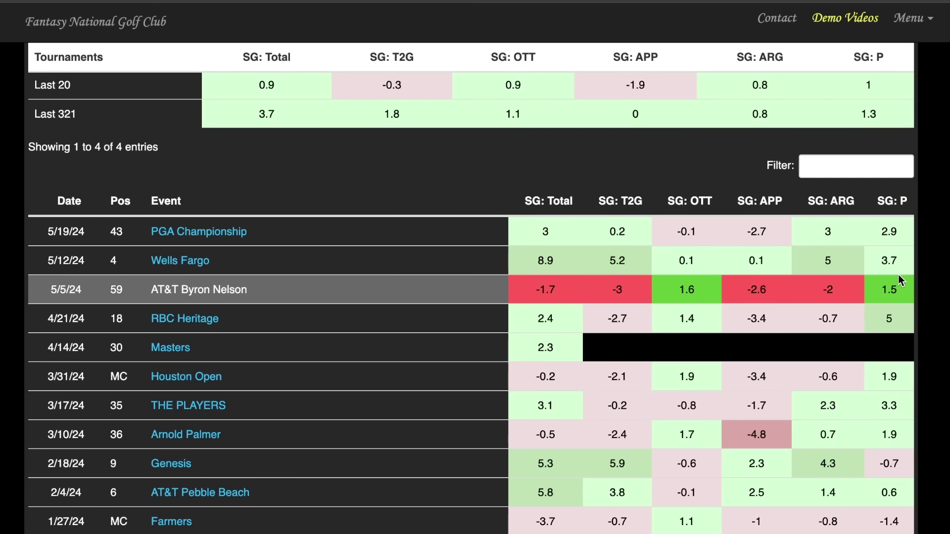
{"action": "mouse_move", "coordinate": [895, 463]}
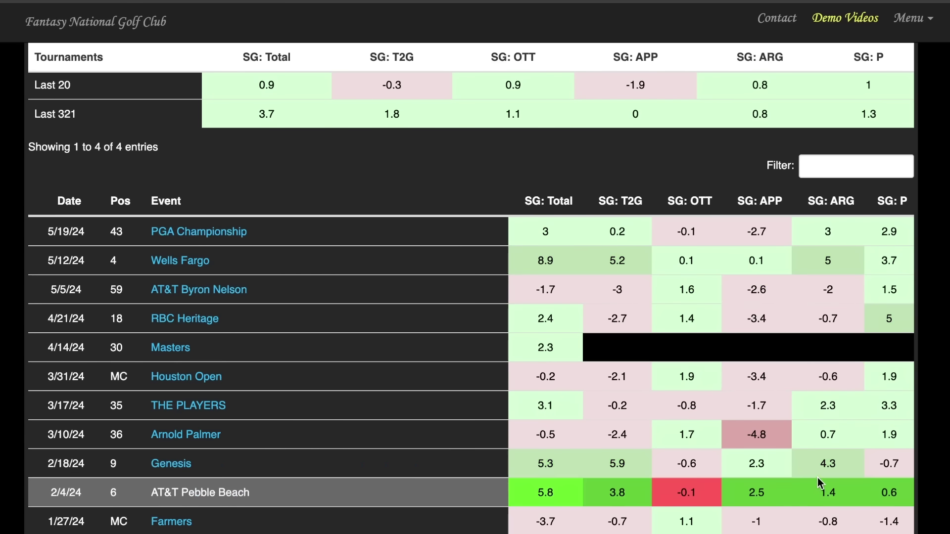
{"action": "mouse_move", "coordinate": [825, 349]}
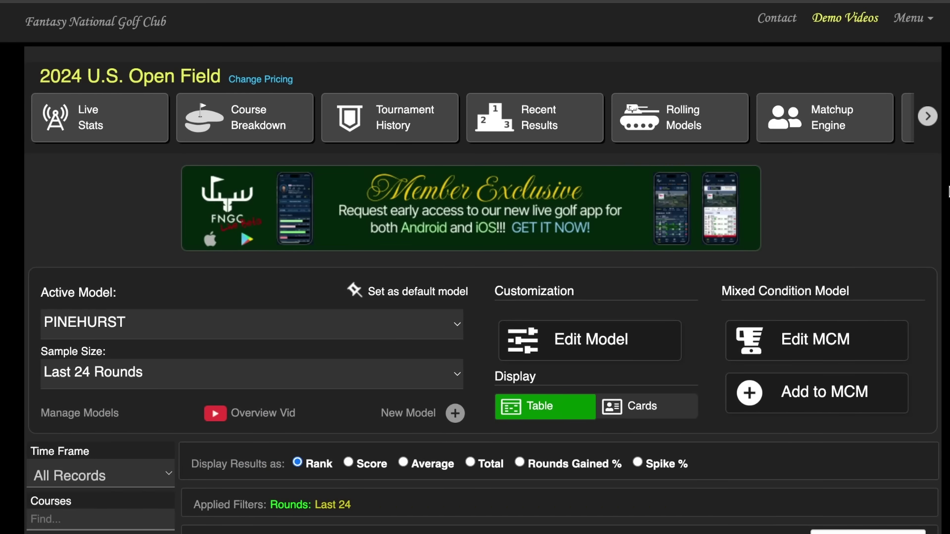
Examine the U.S. Open field's PINEHURST model rankings and stat columns over the last 24 rounds.
{"action": "scroll", "coordinate": [475, 287], "scroll_direction": "down", "scroll_amount": 6}
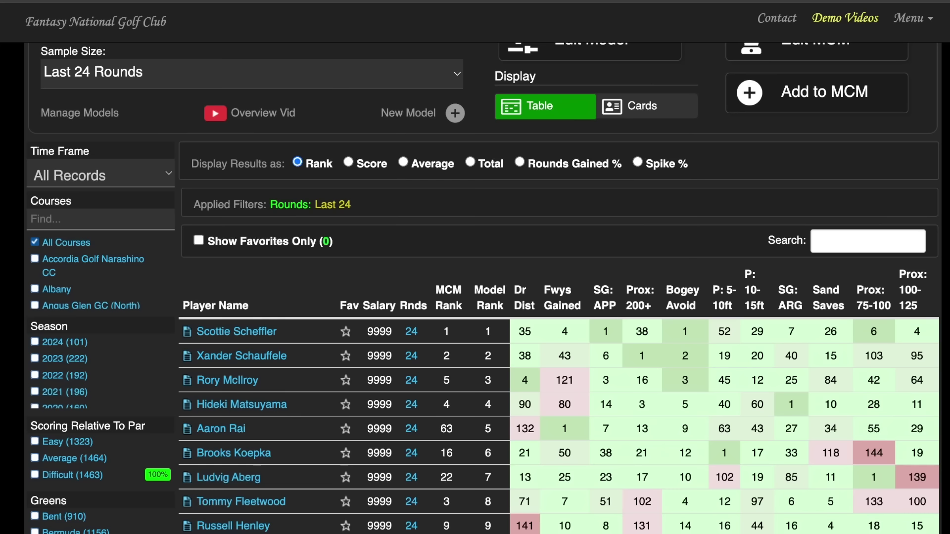
{"action": "scroll", "coordinate": [475, 287], "scroll_direction": "down", "scroll_amount": 3}
{"action": "scroll", "coordinate": [559, 297], "scroll_direction": "down", "scroll_amount": 2}
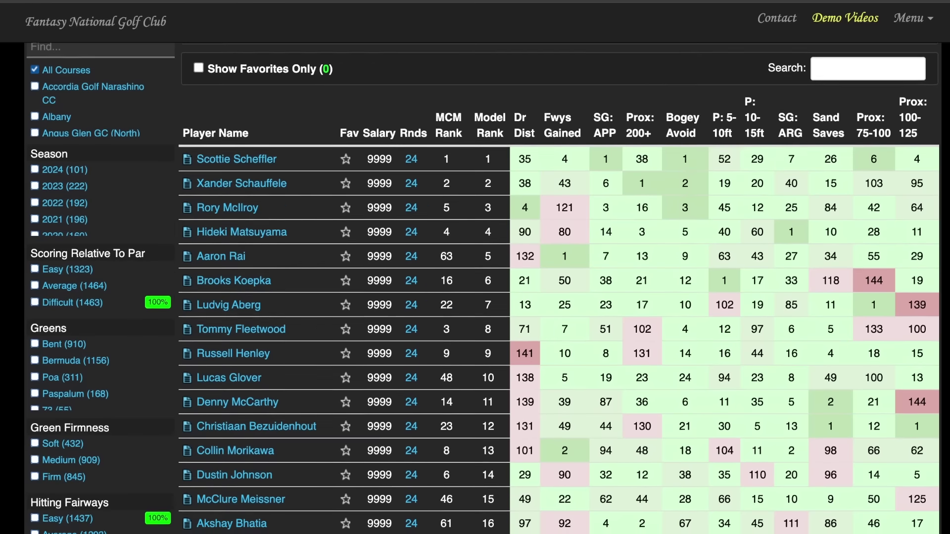
{"action": "scroll", "coordinate": [559, 297], "scroll_direction": "up", "scroll_amount": 1}
{"action": "scroll", "coordinate": [559, 297], "scroll_direction": "down", "scroll_amount": 1}
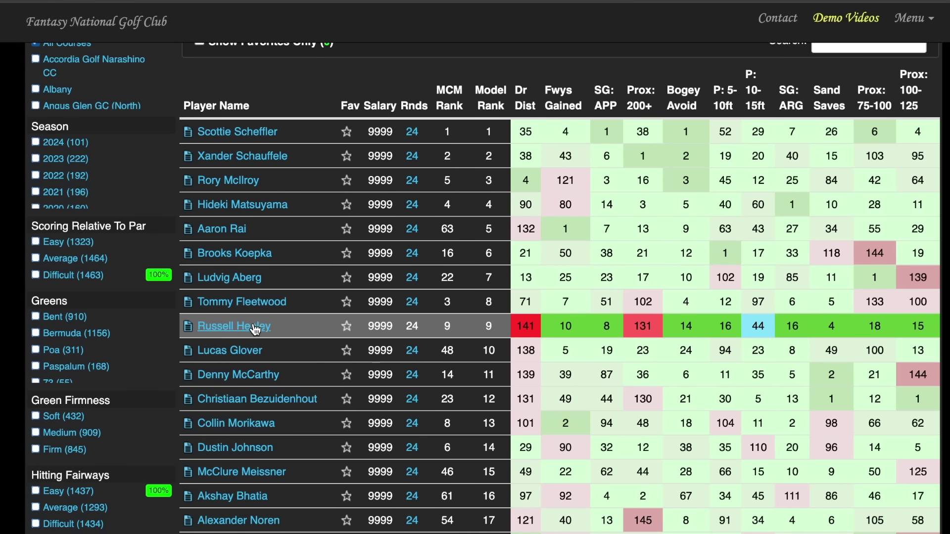
{"action": "scroll", "coordinate": [541, 353], "scroll_direction": "down", "scroll_amount": 2}
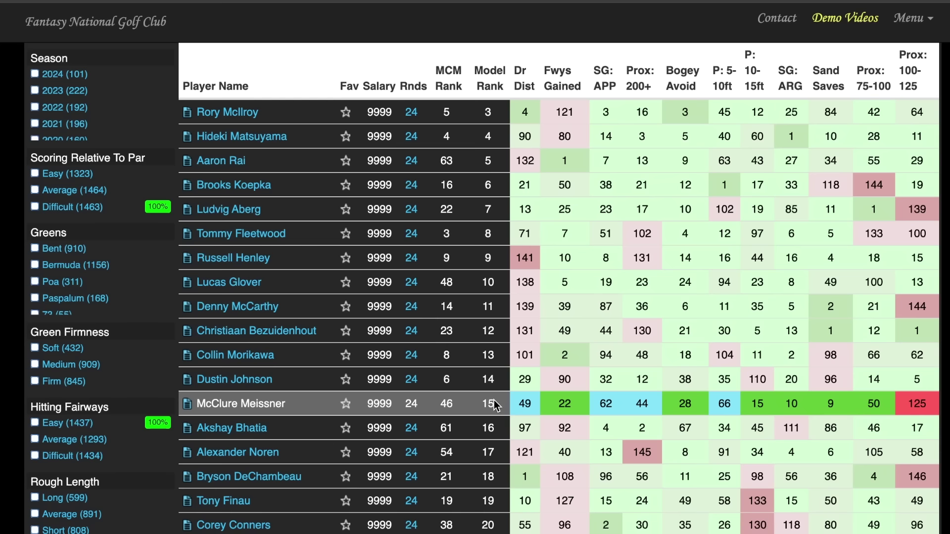
{"action": "scroll", "coordinate": [497, 420], "scroll_direction": "up", "scroll_amount": 1}
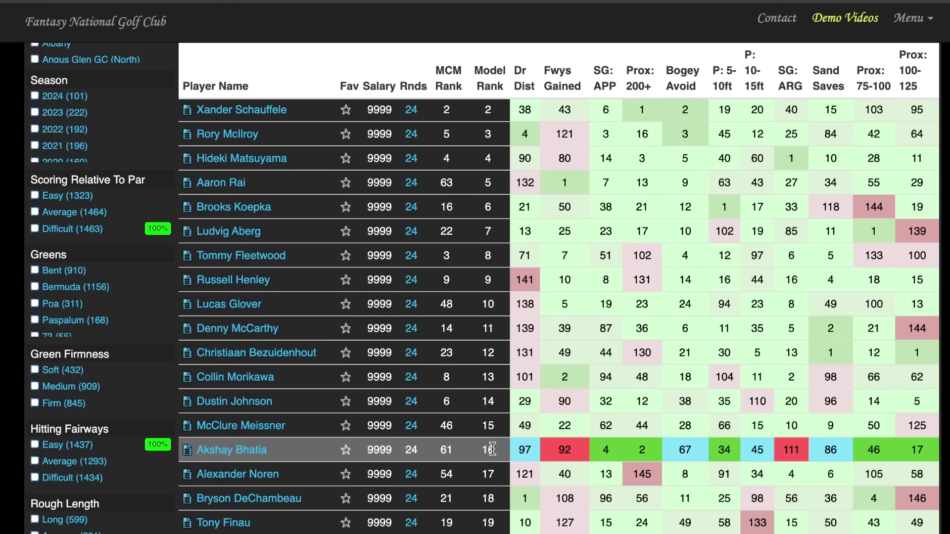
{"action": "scroll", "coordinate": [492, 396], "scroll_direction": "down", "scroll_amount": 3}
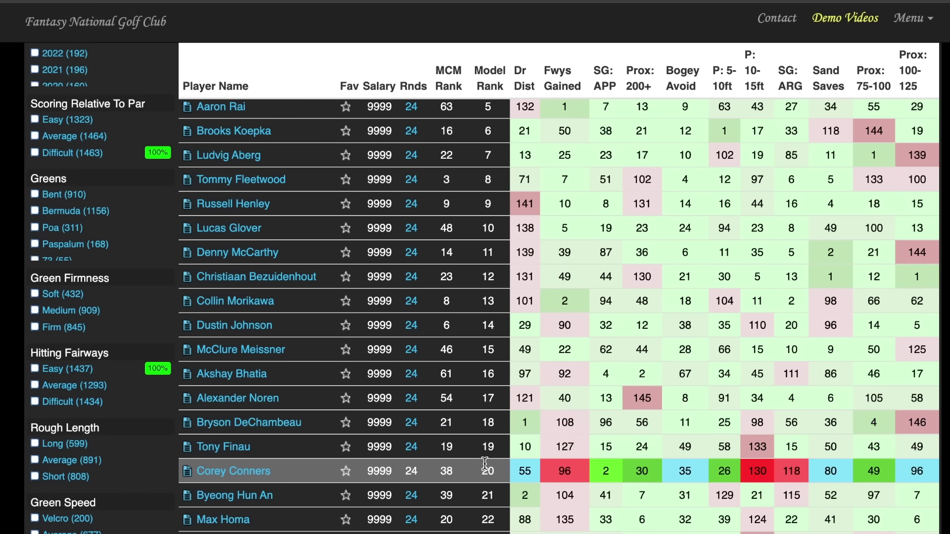
{"action": "scroll", "coordinate": [496, 483], "scroll_direction": "down", "scroll_amount": 3}
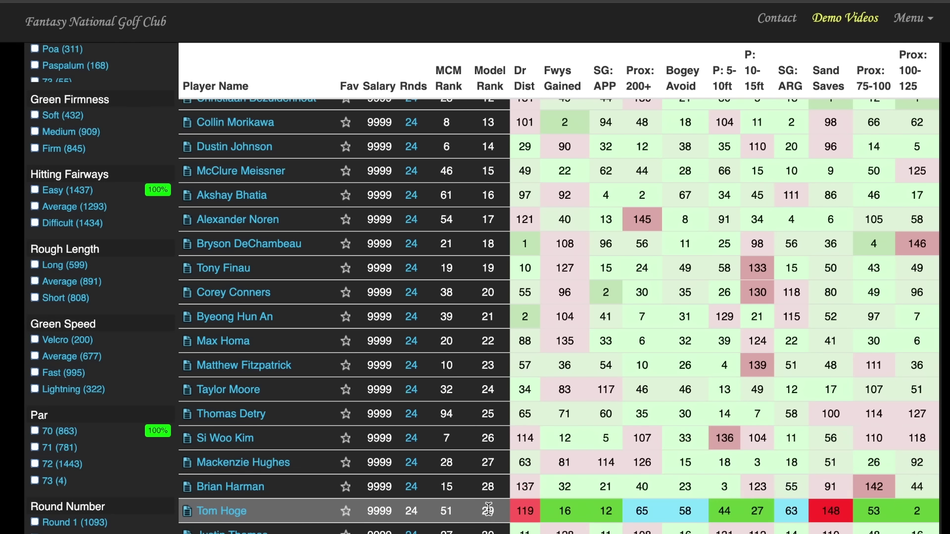
{"action": "scroll", "coordinate": [490, 341], "scroll_direction": "down", "scroll_amount": 3}
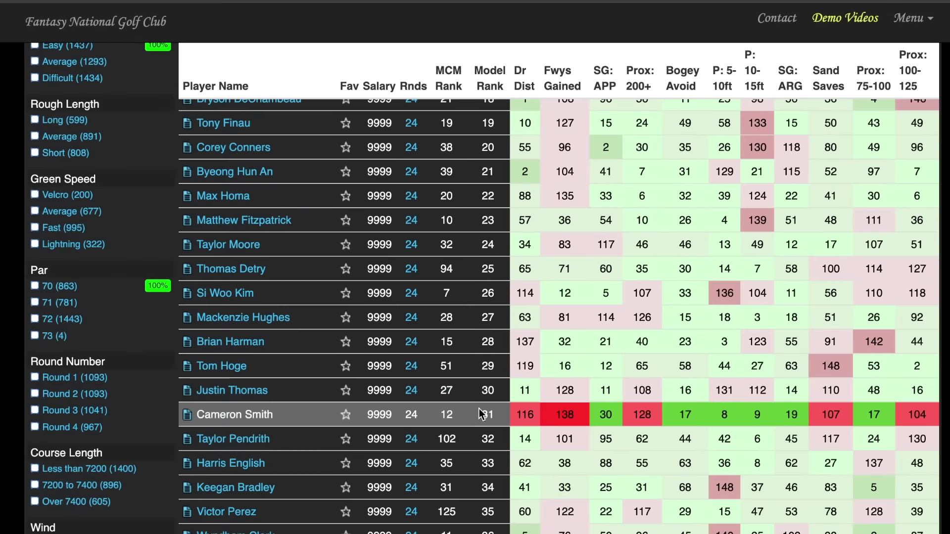
{"action": "scroll", "coordinate": [458, 313], "scroll_direction": "up", "scroll_amount": 3}
{"action": "scroll", "coordinate": [459, 313], "scroll_direction": "down", "scroll_amount": 4}
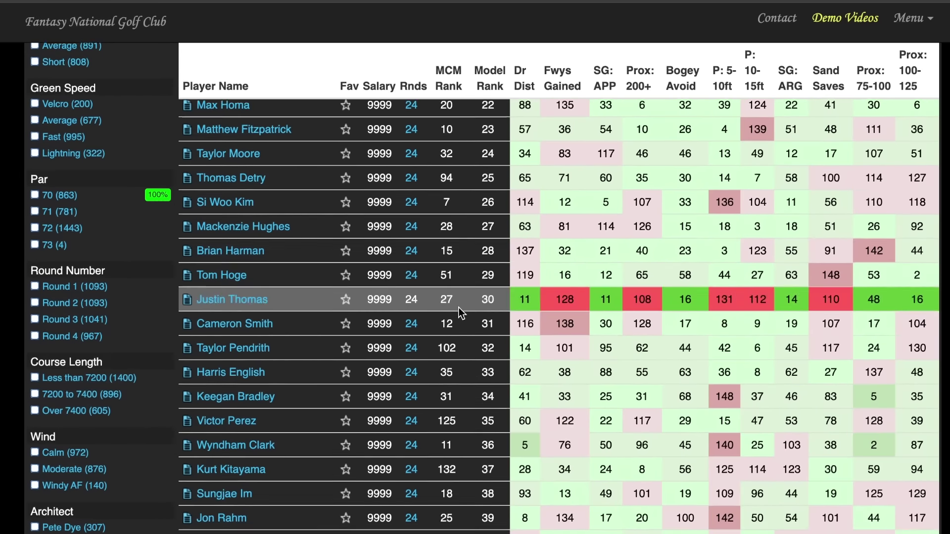
Change the PINEHURST model's sample size to Last 12 Rounds and sort players by Model Rank, best first.
{"action": "scroll", "coordinate": [460, 313], "scroll_direction": "up", "scroll_amount": 6}
{"action": "scroll", "coordinate": [460, 313], "scroll_direction": "up", "scroll_amount": 5}
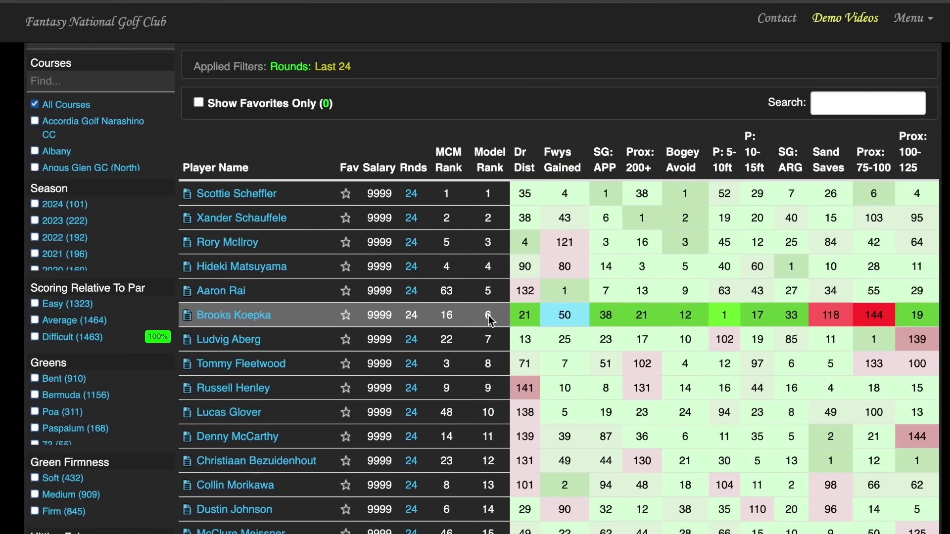
{"action": "scroll", "coordinate": [480, 203], "scroll_direction": "up", "scroll_amount": 3}
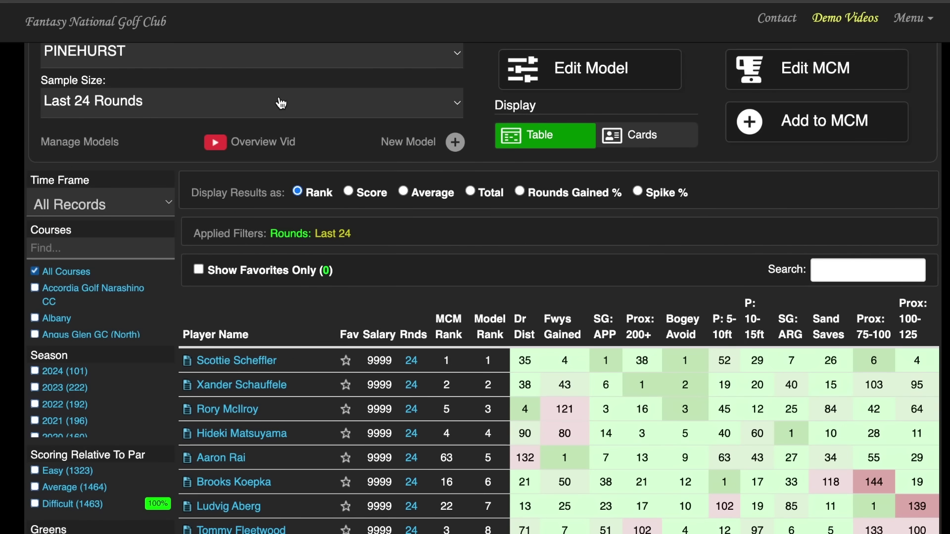
{"action": "left_click_drag", "start_coordinate": [293, 81], "coordinate": [295, 65]}
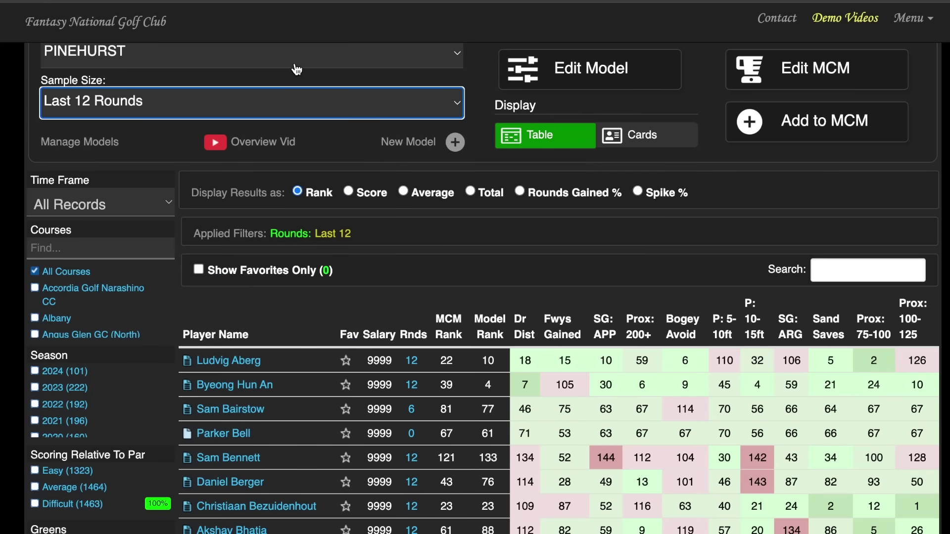
{"action": "left_click", "coordinate": [488, 319]}
{"action": "left_click", "coordinate": [488, 320]}
{"action": "left_click", "coordinate": [488, 319]}
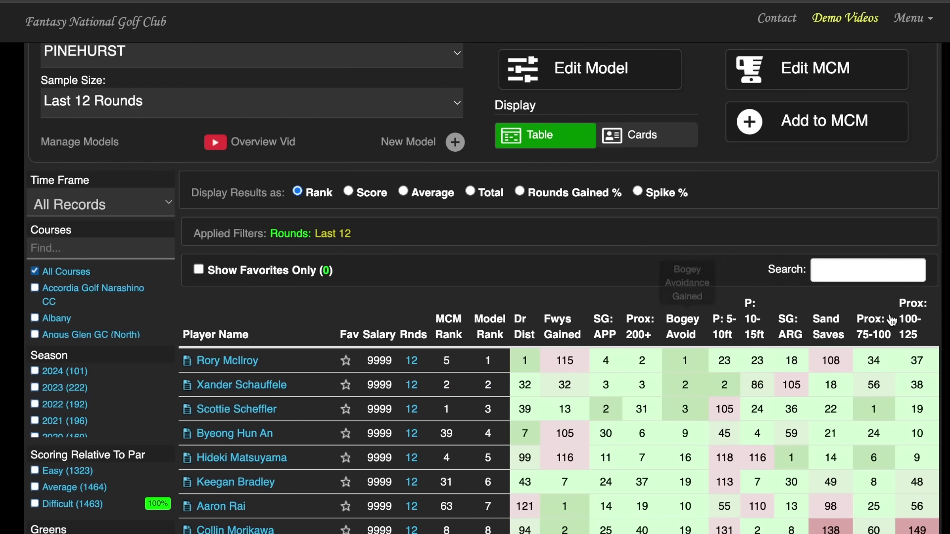
Examine the players' PINEHURST model rankings and stats over the last 12 rounds, down through the high thirties.
{"action": "scroll", "coordinate": [892, 320], "scroll_direction": "down", "scroll_amount": 4}
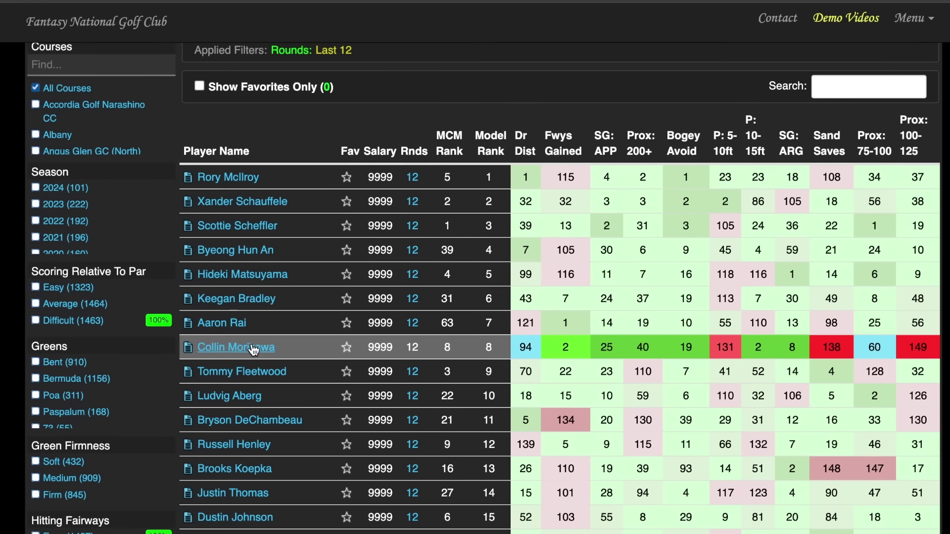
{"action": "scroll", "coordinate": [237, 347], "scroll_direction": "down", "scroll_amount": 3}
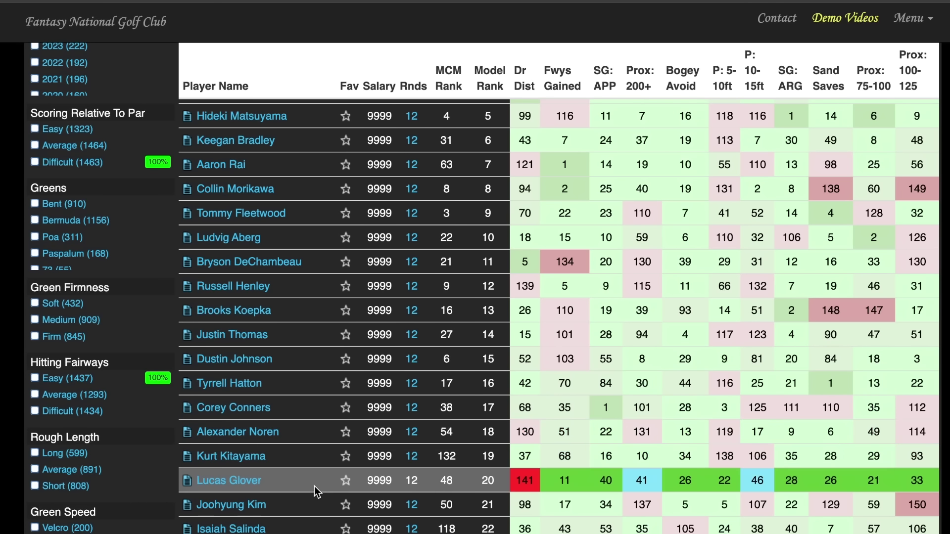
{"action": "scroll", "coordinate": [308, 452], "scroll_direction": "down", "scroll_amount": 3}
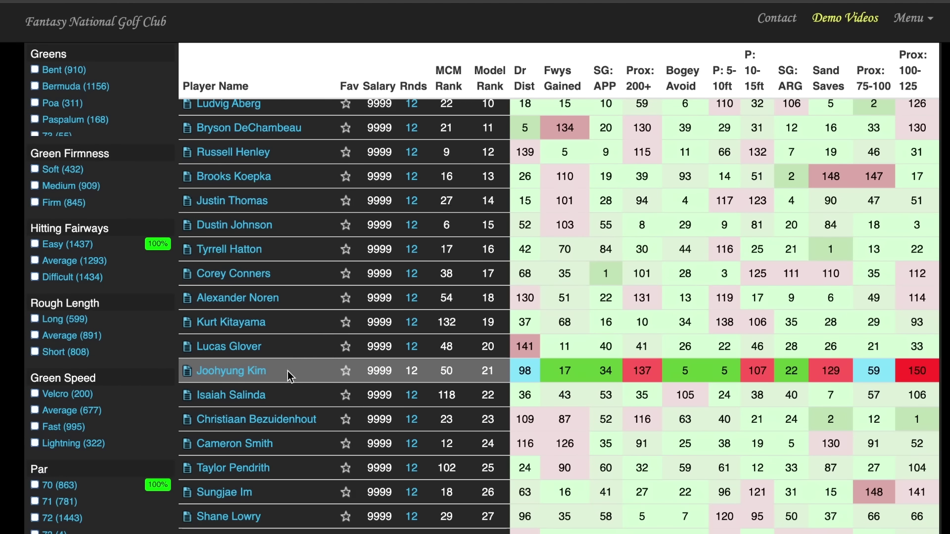
{"action": "scroll", "coordinate": [295, 373], "scroll_direction": "down", "scroll_amount": 1}
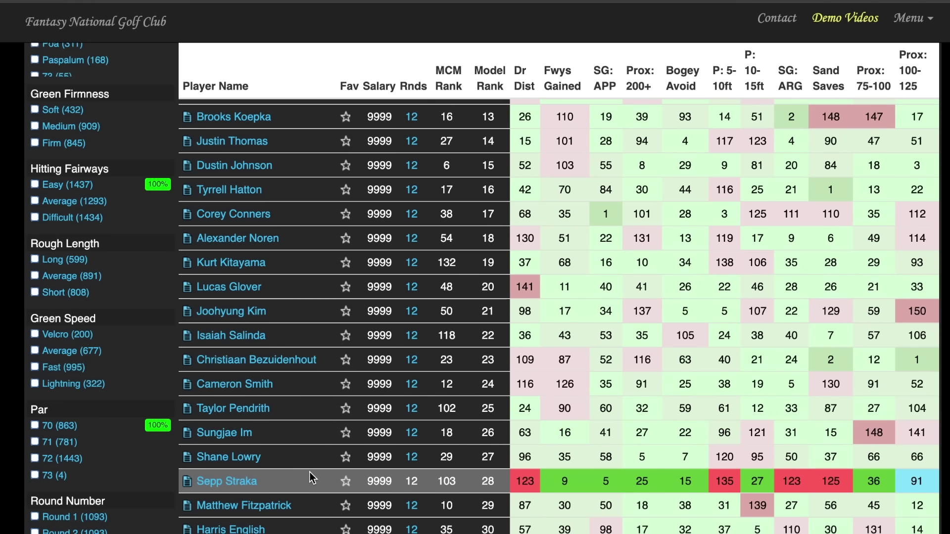
{"action": "scroll", "coordinate": [310, 478], "scroll_direction": "down", "scroll_amount": 1}
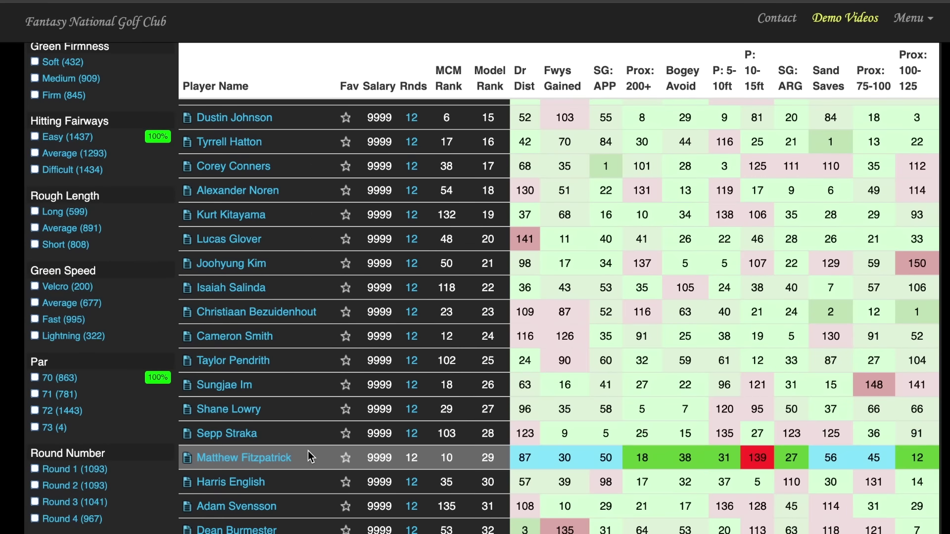
{"action": "scroll", "coordinate": [308, 450], "scroll_direction": "down", "scroll_amount": 1}
{"action": "scroll", "coordinate": [307, 460], "scroll_direction": "down", "scroll_amount": 1}
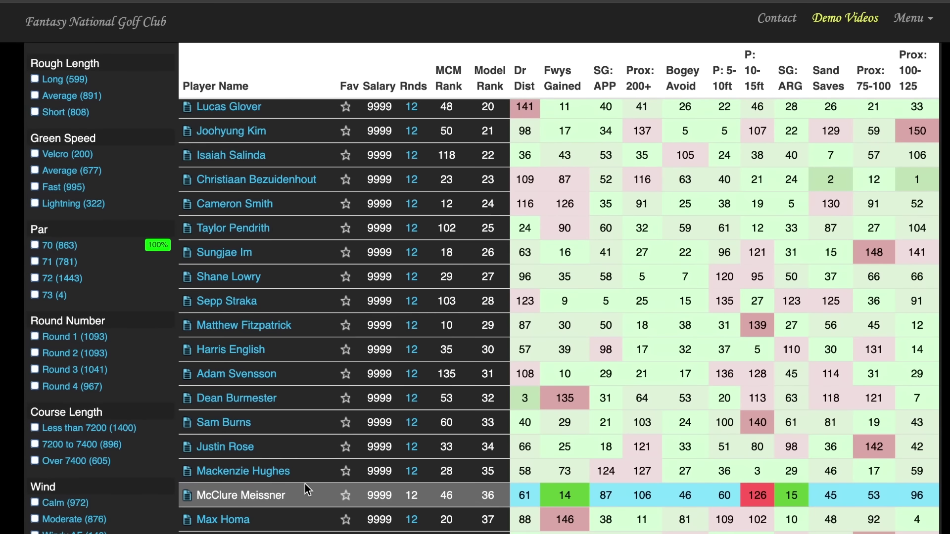
{"action": "scroll", "coordinate": [315, 426], "scroll_direction": "down", "scroll_amount": 1}
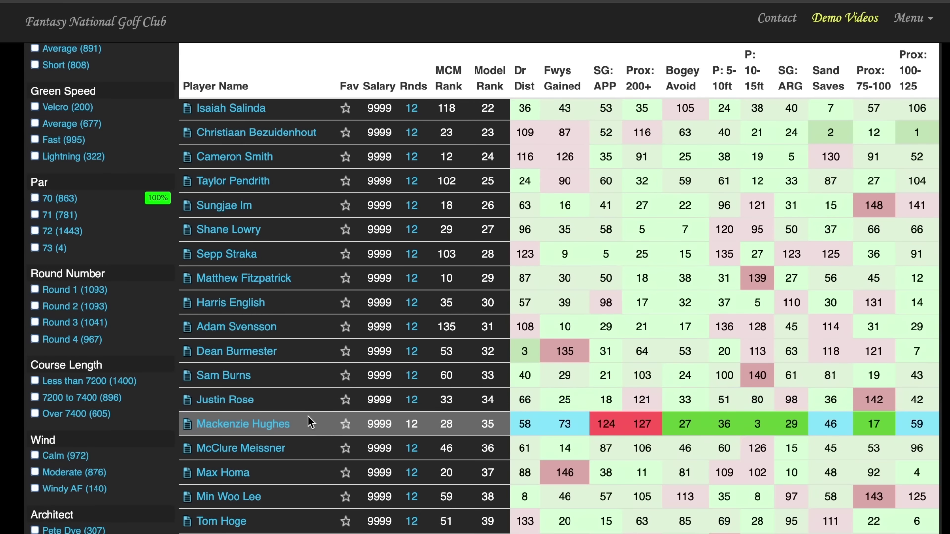
Switch the active model to Rolling Model with PINEHURST as the rolling base.
{"action": "scroll", "coordinate": [307, 410], "scroll_direction": "up", "scroll_amount": 1}
{"action": "scroll", "coordinate": [307, 402], "scroll_direction": "up", "scroll_amount": 15}
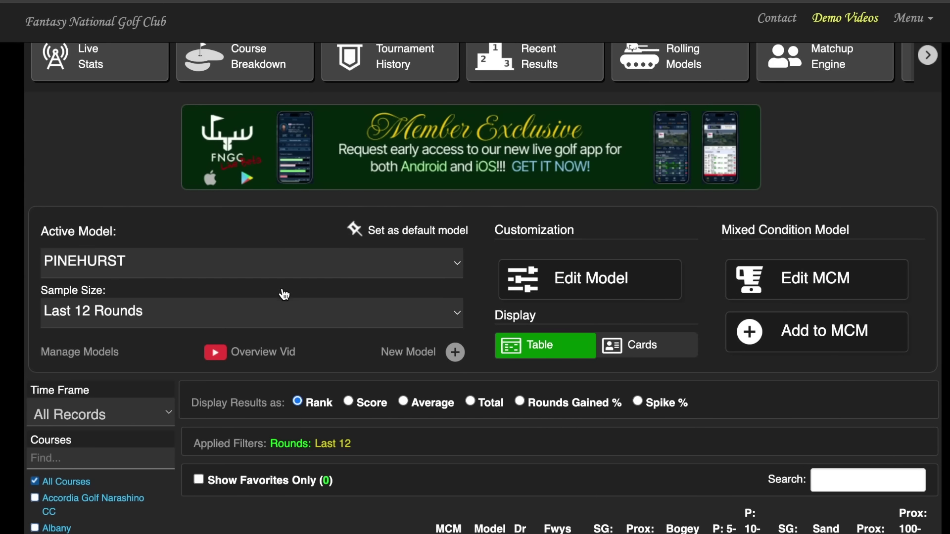
{"action": "left_click", "coordinate": [271, 399]}
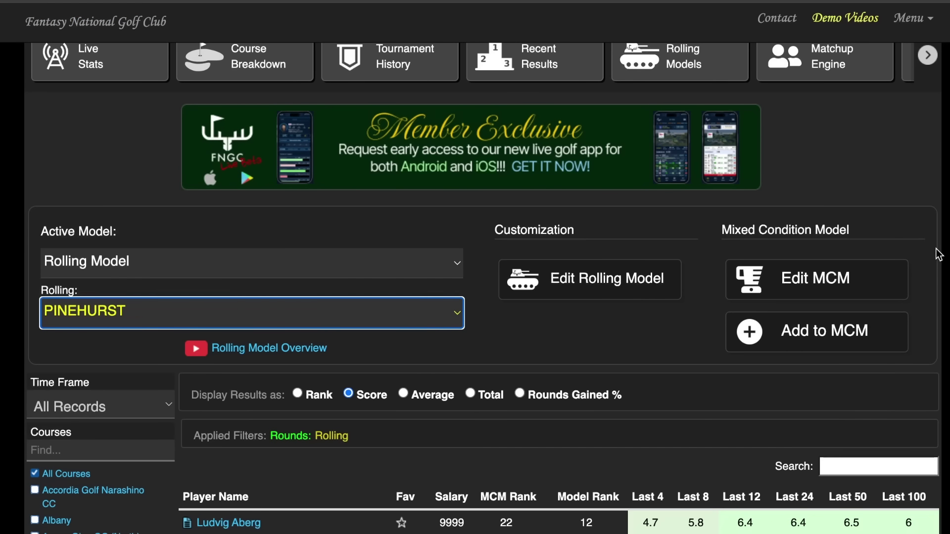
Check the weight given to each round span in the Rolling PINEHURST model mixer and close it without changes.
{"action": "scroll", "coordinate": [584, 202], "scroll_direction": "down", "scroll_amount": 2}
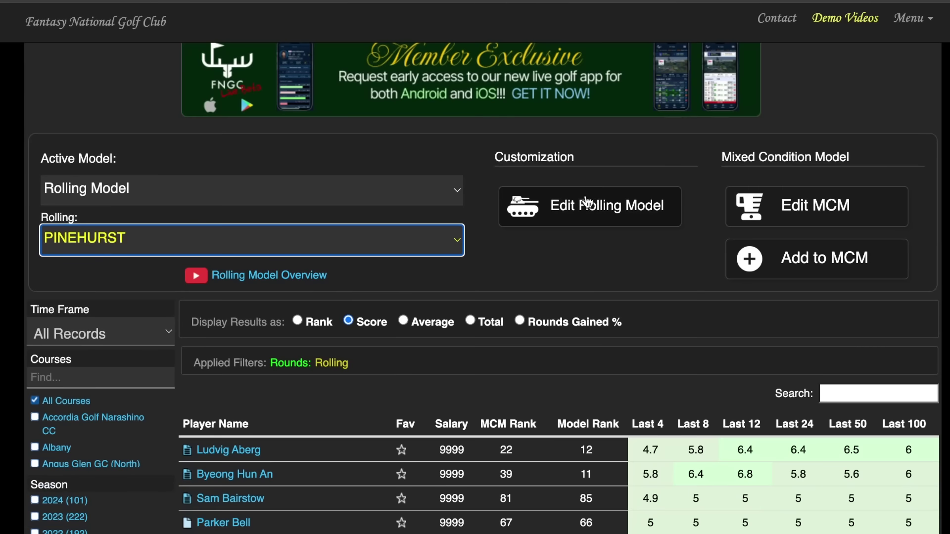
{"action": "left_click", "coordinate": [589, 203]}
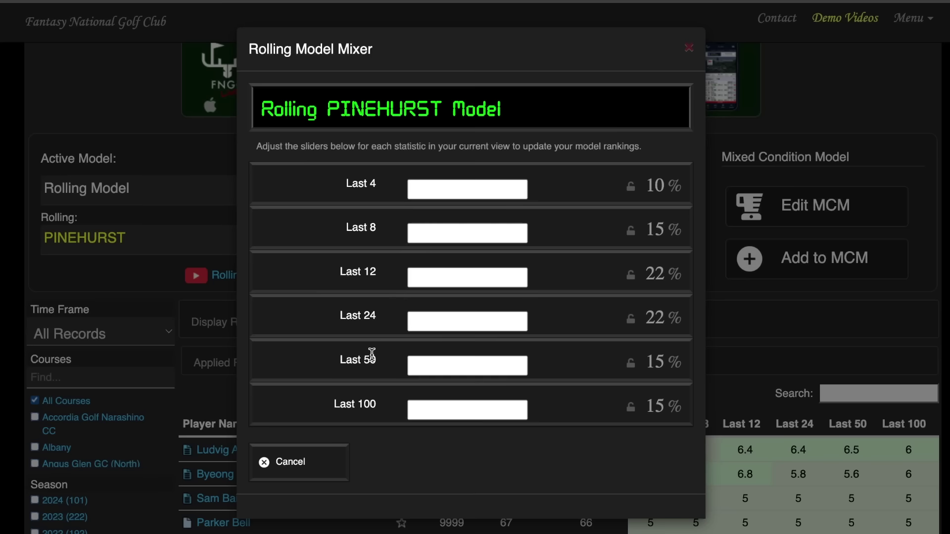
{"action": "left_click", "coordinate": [685, 52]}
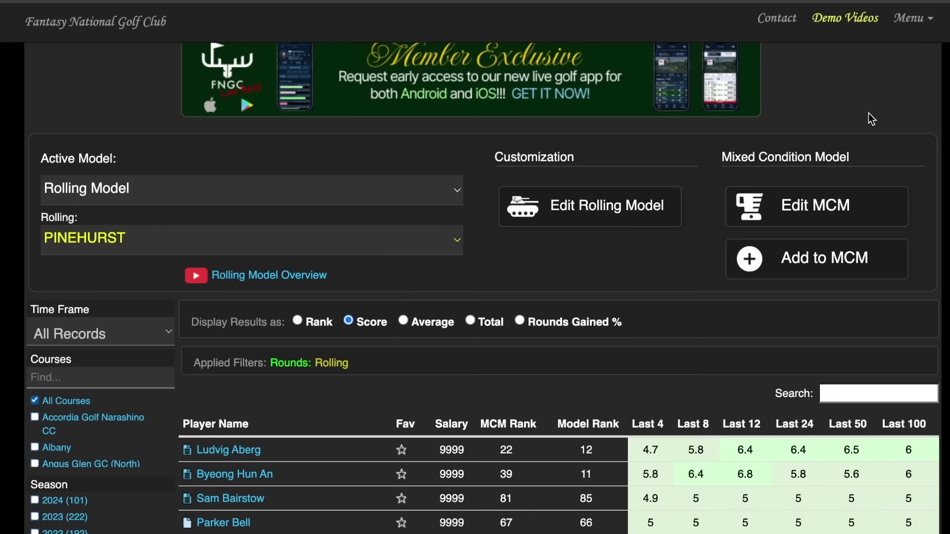
Sort the rolling PINEHURST results by Model Rank, best first, and review the leading players' scores across round spans.
{"action": "scroll", "coordinate": [930, 198], "scroll_direction": "down", "scroll_amount": 1}
{"action": "scroll", "coordinate": [940, 212], "scroll_direction": "down", "scroll_amount": 1}
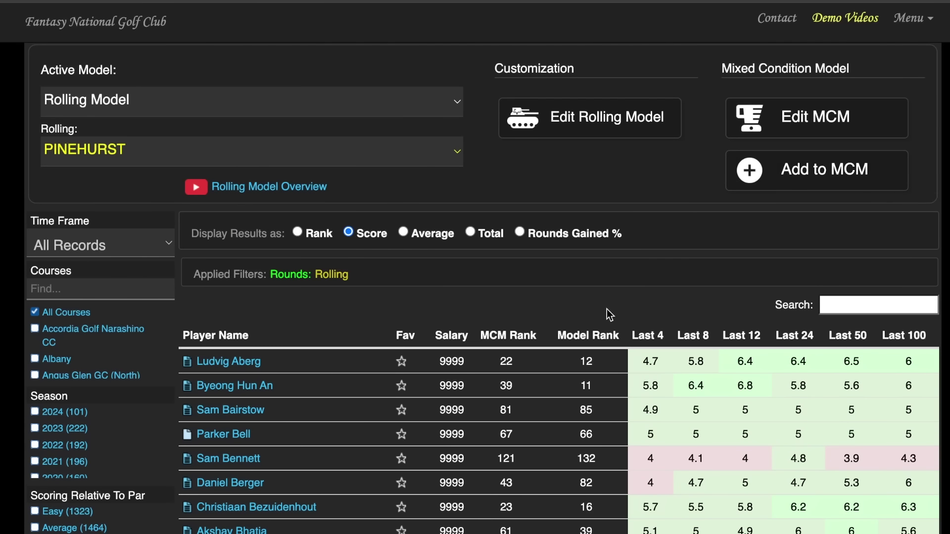
{"action": "left_click", "coordinate": [601, 338]}
{"action": "scroll", "coordinate": [873, 271], "scroll_direction": "down", "scroll_amount": 3}
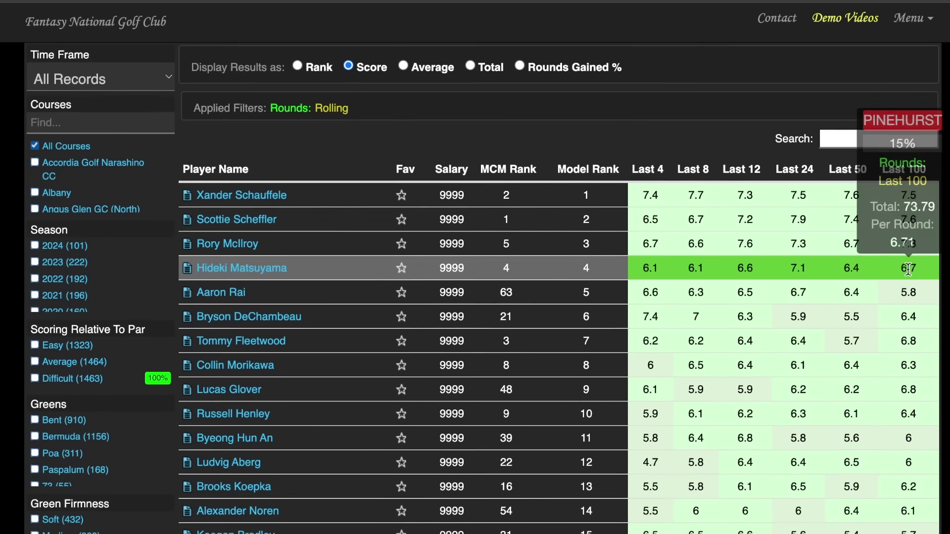
{"action": "scroll", "coordinate": [915, 262], "scroll_direction": "down", "scroll_amount": 2}
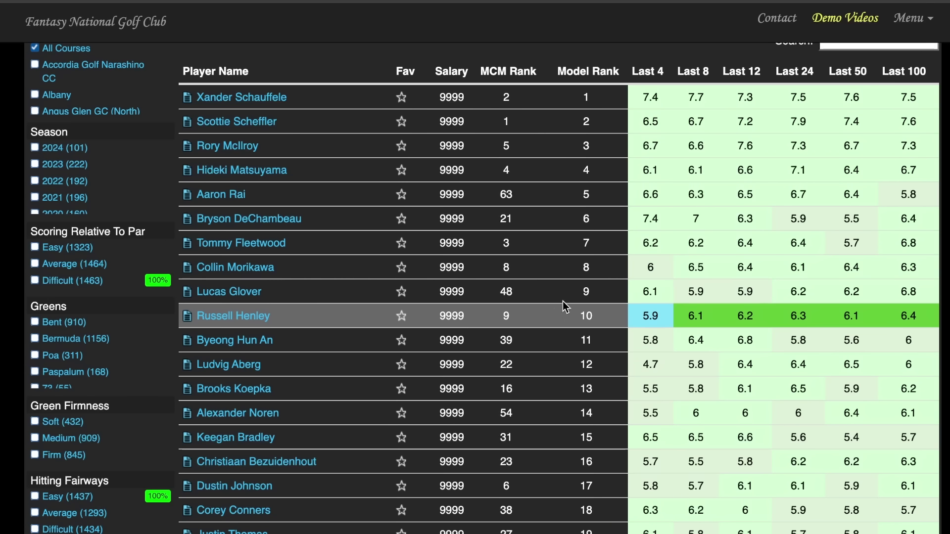
{"action": "scroll", "coordinate": [564, 306], "scroll_direction": "down", "scroll_amount": 1}
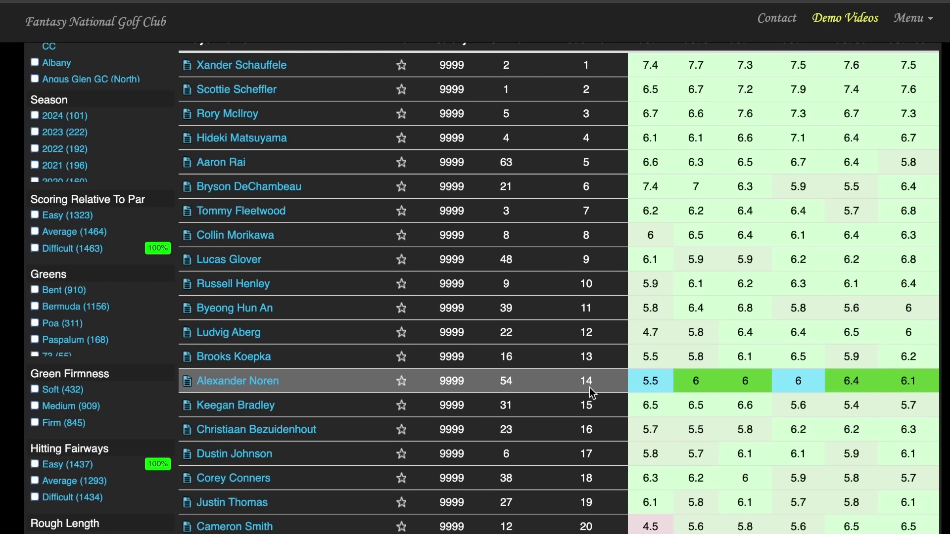
Examine the rolling PINEHURST model rankings and round-span scores from the mid-teens down to about rank 40.
{"action": "scroll", "coordinate": [603, 396], "scroll_direction": "down", "scroll_amount": 1}
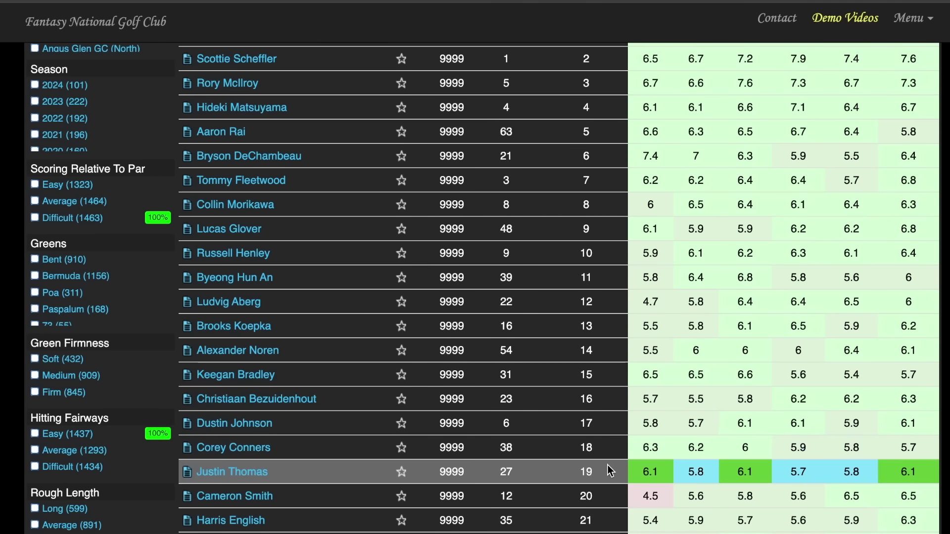
{"action": "scroll", "coordinate": [920, 302], "scroll_direction": "down", "scroll_amount": 2}
{"action": "scroll", "coordinate": [559, 287], "scroll_direction": "down", "scroll_amount": 2}
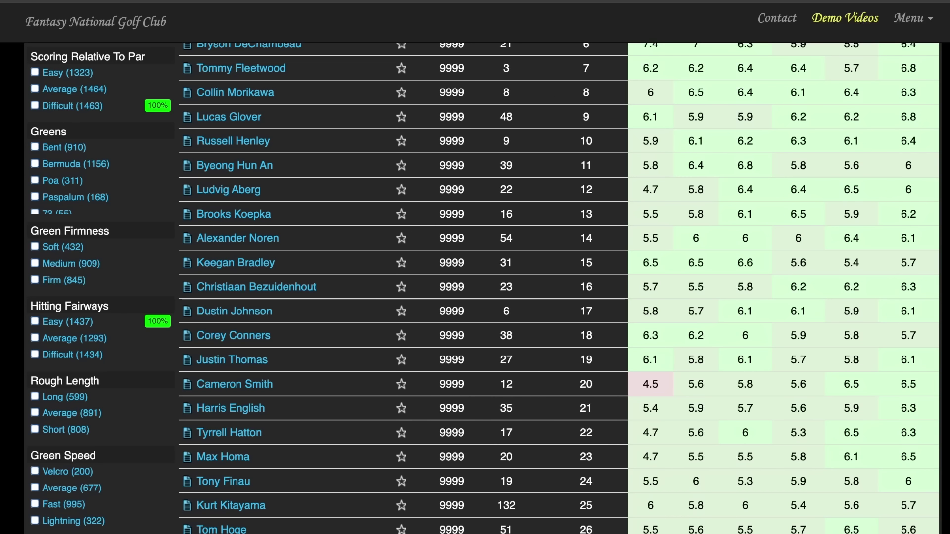
{"action": "scroll", "coordinate": [474, 287], "scroll_direction": "down", "scroll_amount": 2}
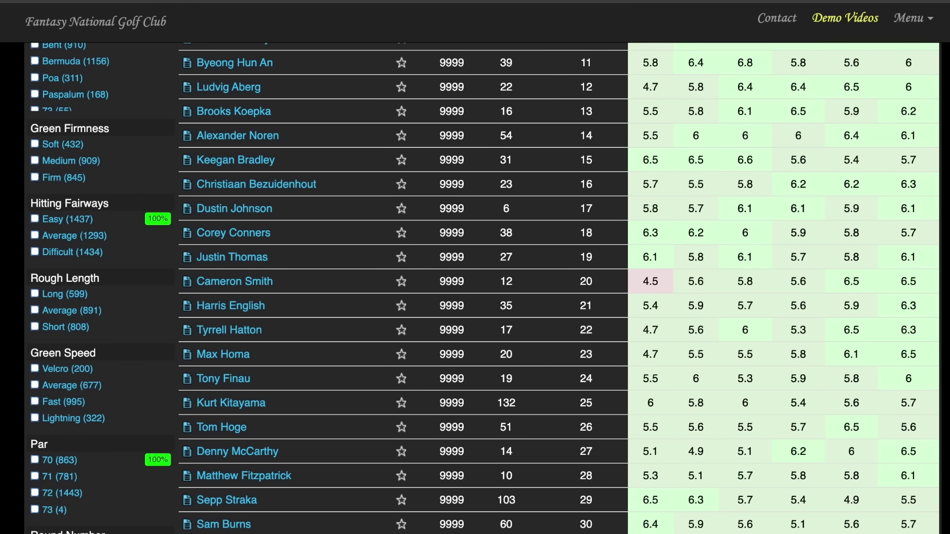
{"action": "scroll", "coordinate": [475, 287], "scroll_direction": "up", "scroll_amount": 4}
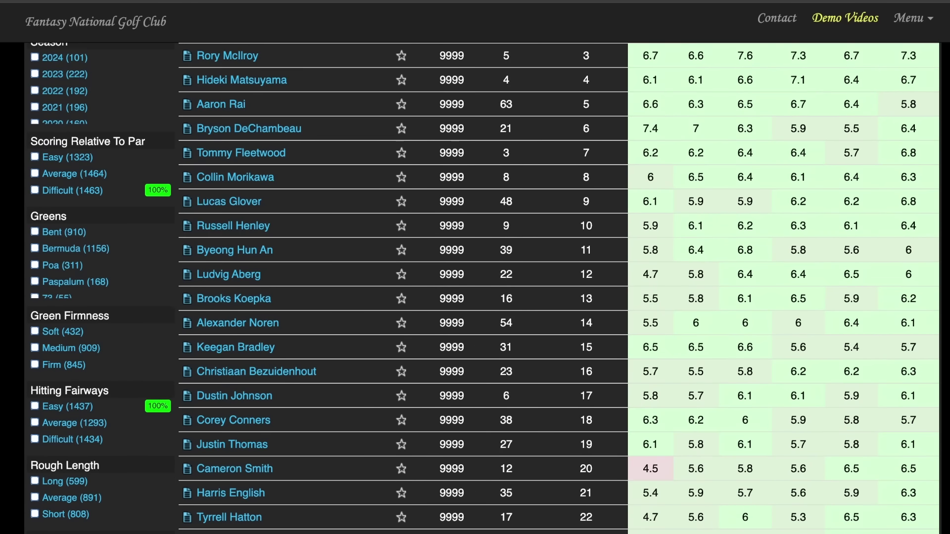
{"action": "scroll", "coordinate": [475, 287], "scroll_direction": "down", "scroll_amount": 2}
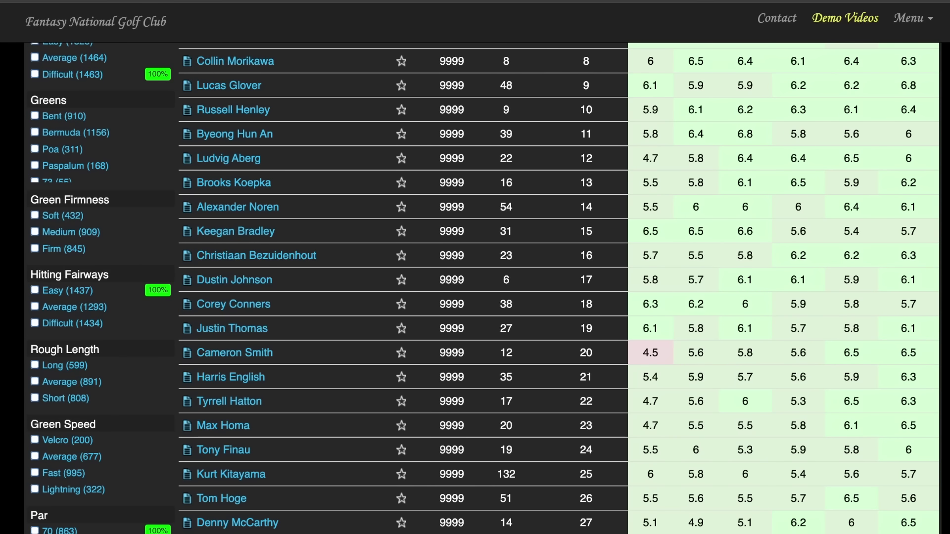
{"action": "scroll", "coordinate": [593, 337], "scroll_direction": "down", "scroll_amount": 2}
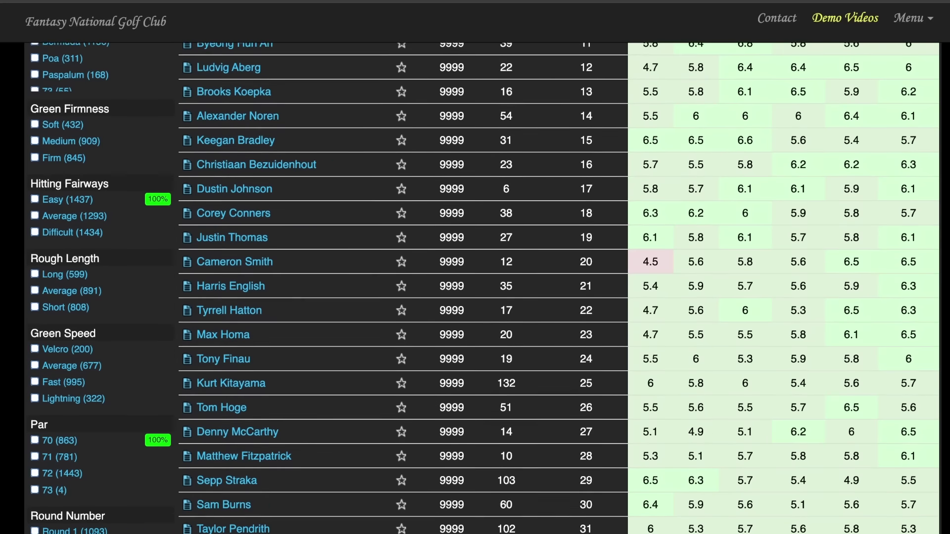
{"action": "scroll", "coordinate": [597, 262], "scroll_direction": "down", "scroll_amount": 1}
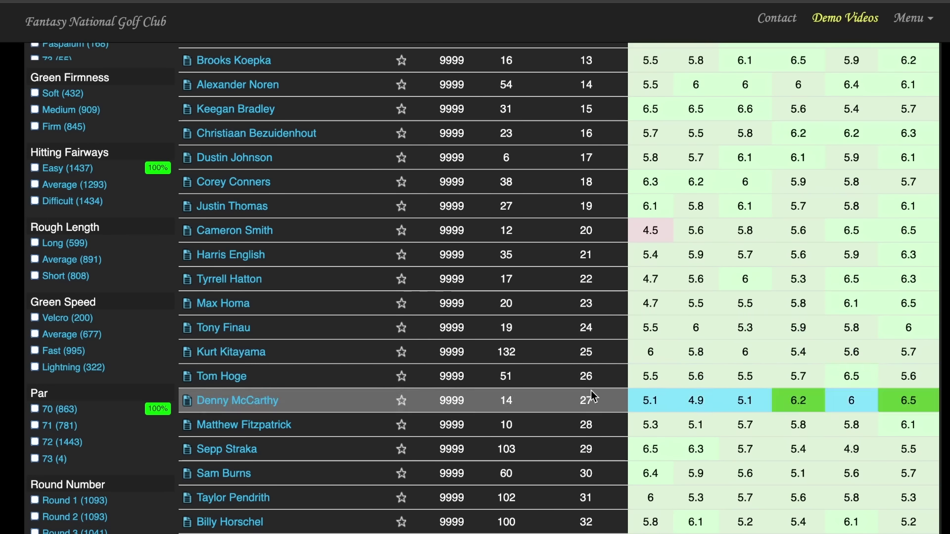
{"action": "scroll", "coordinate": [596, 343], "scroll_direction": "down", "scroll_amount": 1}
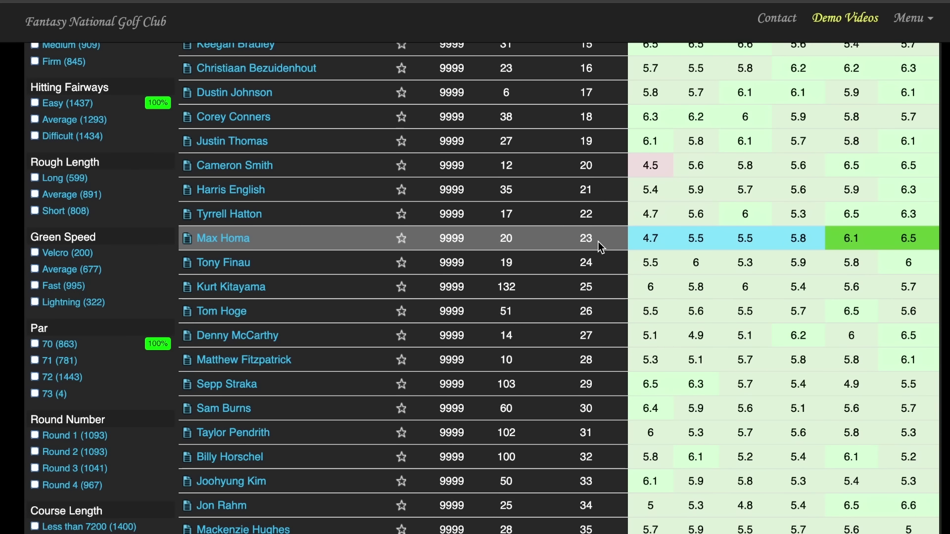
{"action": "scroll", "coordinate": [583, 229], "scroll_direction": "down", "scroll_amount": 3}
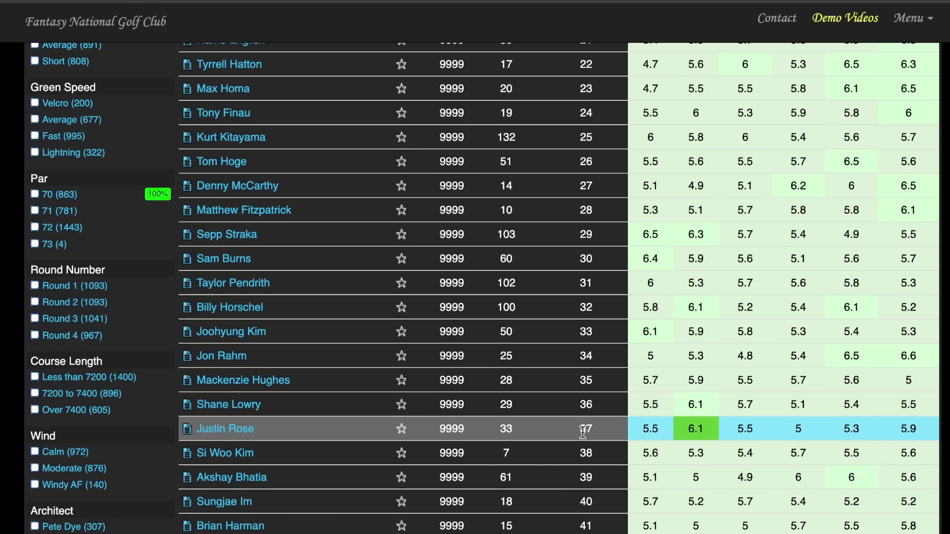
Return to the leaders in the rolling PINEHURST results and sort the players by MCM Rank.
{"action": "scroll", "coordinate": [945, 322], "scroll_direction": "up", "scroll_amount": 15}
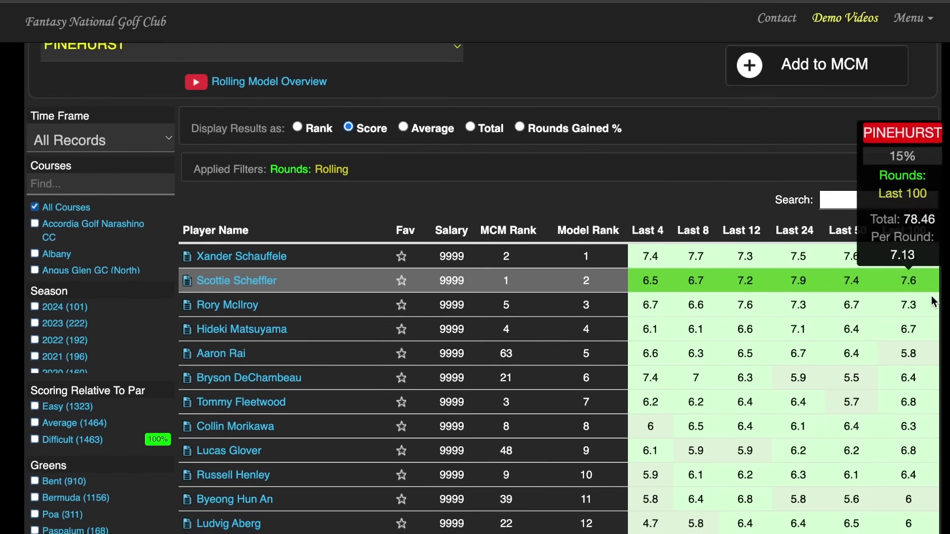
{"action": "scroll", "coordinate": [483, 179], "scroll_direction": "up", "scroll_amount": 5}
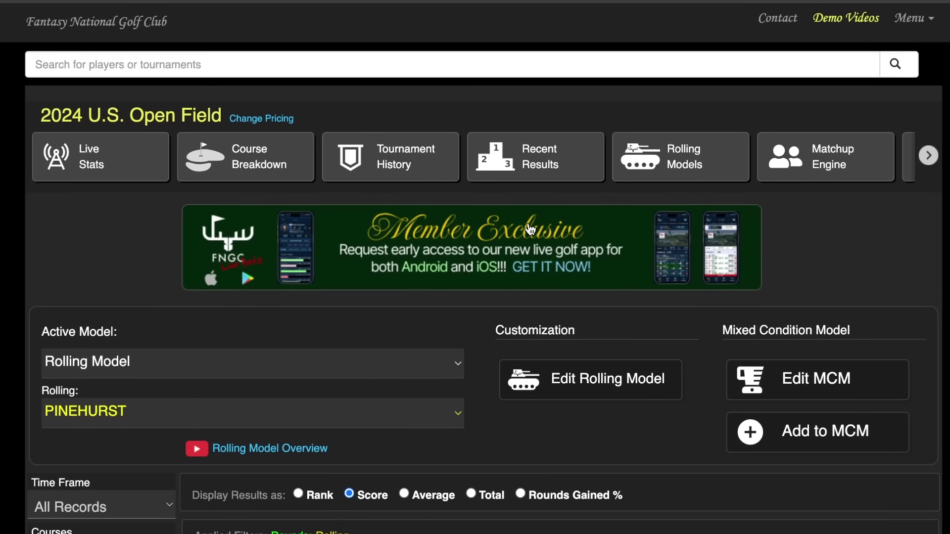
{"action": "scroll", "coordinate": [571, 201], "scroll_direction": "down", "scroll_amount": 13}
{"action": "scroll", "coordinate": [552, 278], "scroll_direction": "up", "scroll_amount": 4}
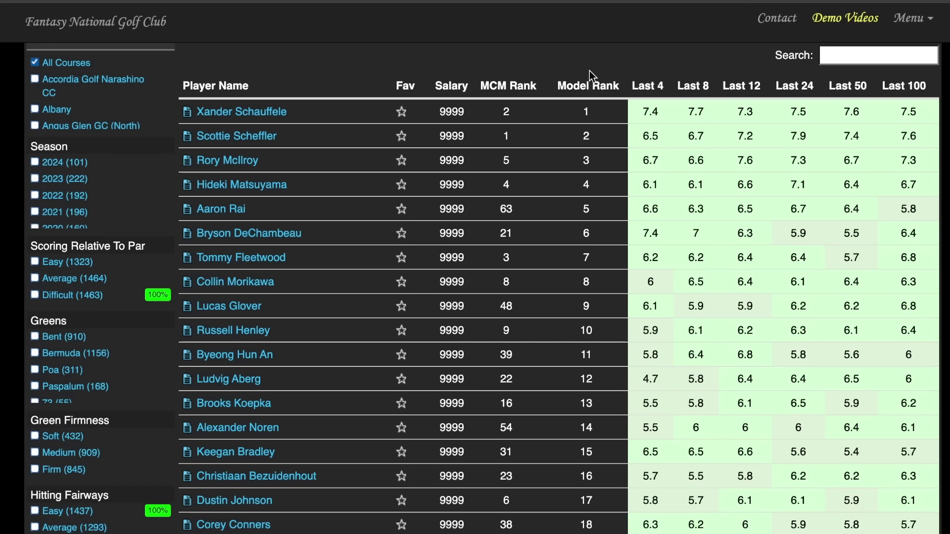
{"action": "left_click", "coordinate": [505, 91]}
Open the Mixed Condition Model and review the conditions and weight of each stat.
{"action": "scroll", "coordinate": [483, 287], "scroll_direction": "up", "scroll_amount": 10}
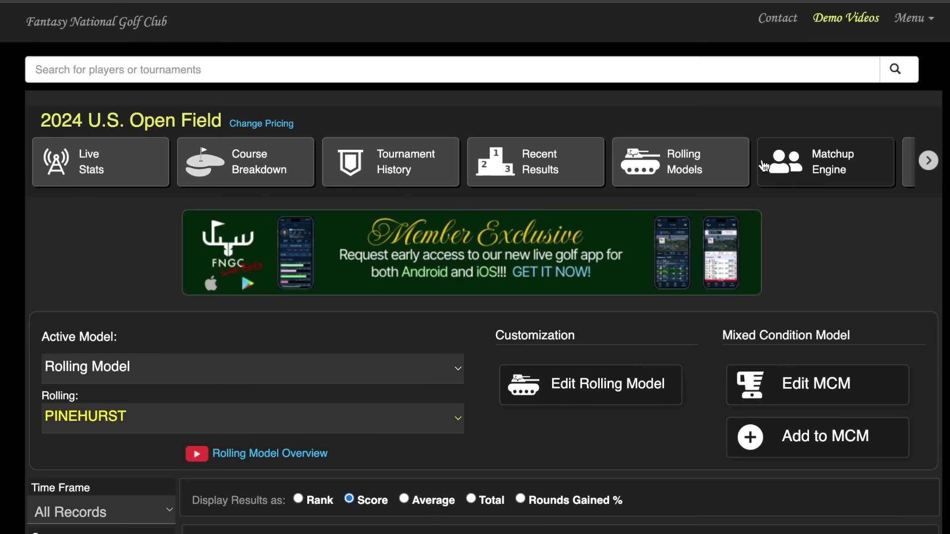
{"action": "scroll", "coordinate": [769, 165], "scroll_direction": "right", "scroll_amount": 10}
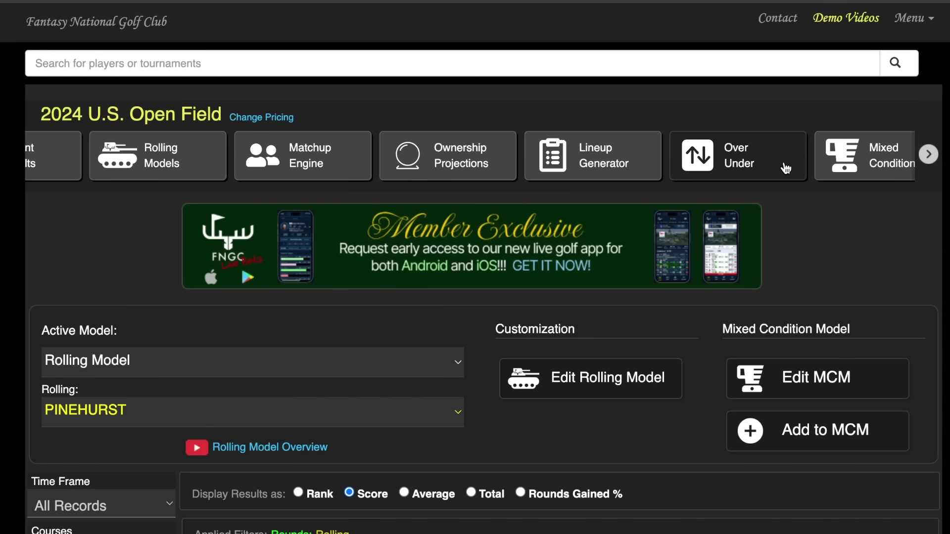
{"action": "scroll", "coordinate": [787, 164], "scroll_direction": "right", "scroll_amount": 5}
{"action": "left_click", "coordinate": [781, 156]}
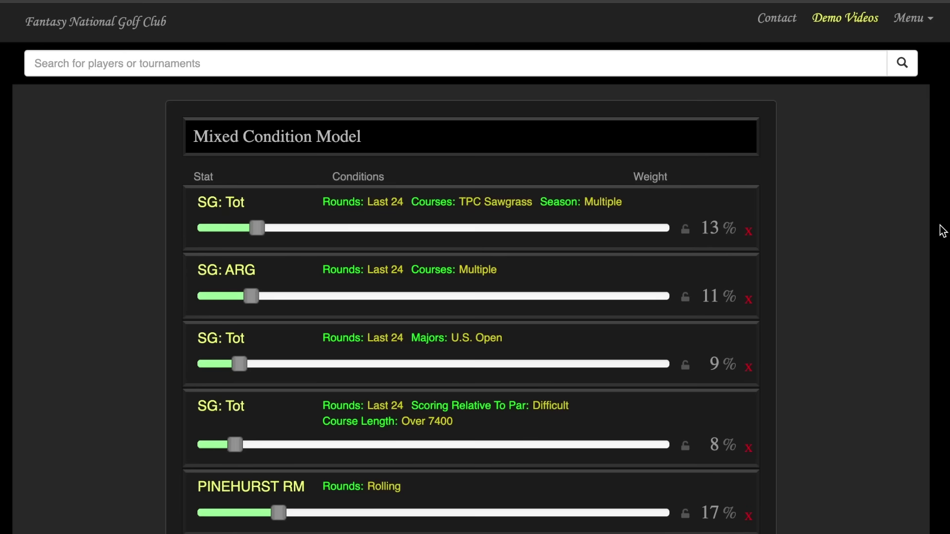
{"action": "scroll", "coordinate": [471, 287], "scroll_direction": "down", "scroll_amount": 1}
{"action": "scroll", "coordinate": [471, 287], "scroll_direction": "down", "scroll_amount": 1}
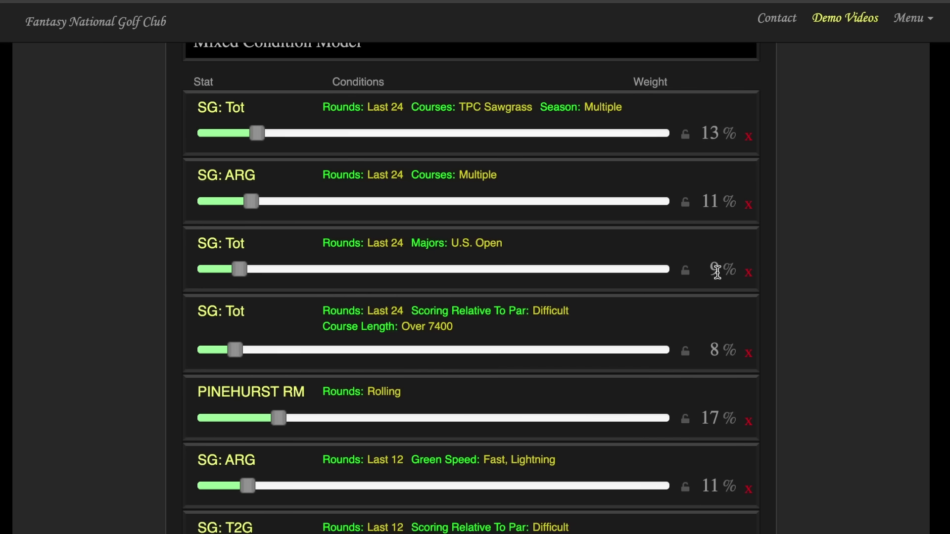
{"action": "scroll", "coordinate": [717, 273], "scroll_direction": "down", "scroll_amount": 1}
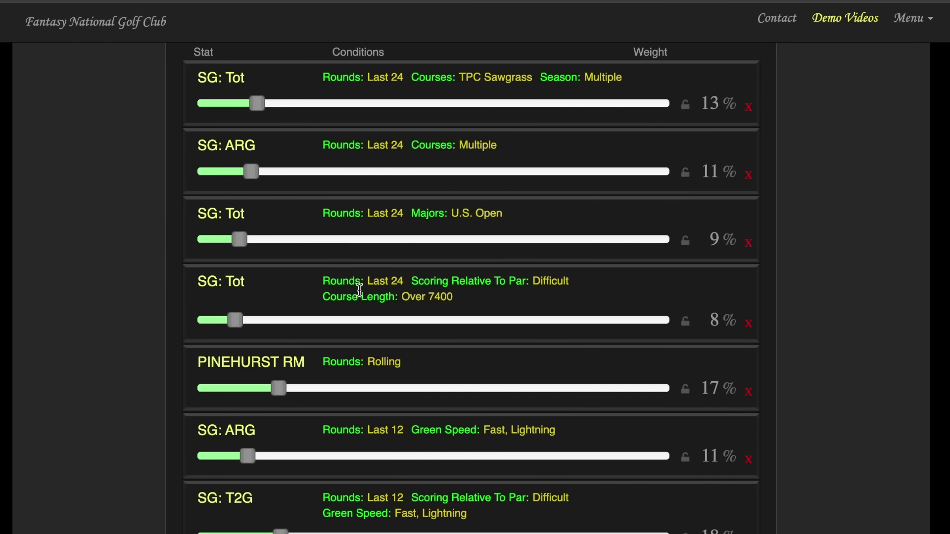
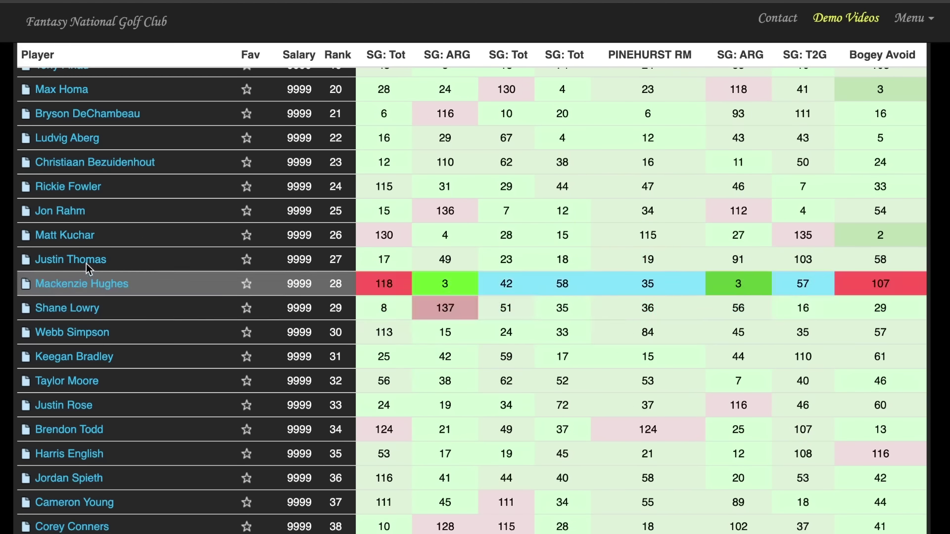
Highlight Matt Kuchar in the Mixed Condition Model results and examine Brendon Todd's stat ranks, including Bogey Avoid and SG: ARG.
{"action": "triple_click", "coordinate": [144, 249]}
{"action": "scroll", "coordinate": [163, 267], "scroll_direction": "down", "scroll_amount": 1}
{"action": "scroll", "coordinate": [165, 268], "scroll_direction": "down", "scroll_amount": 1}
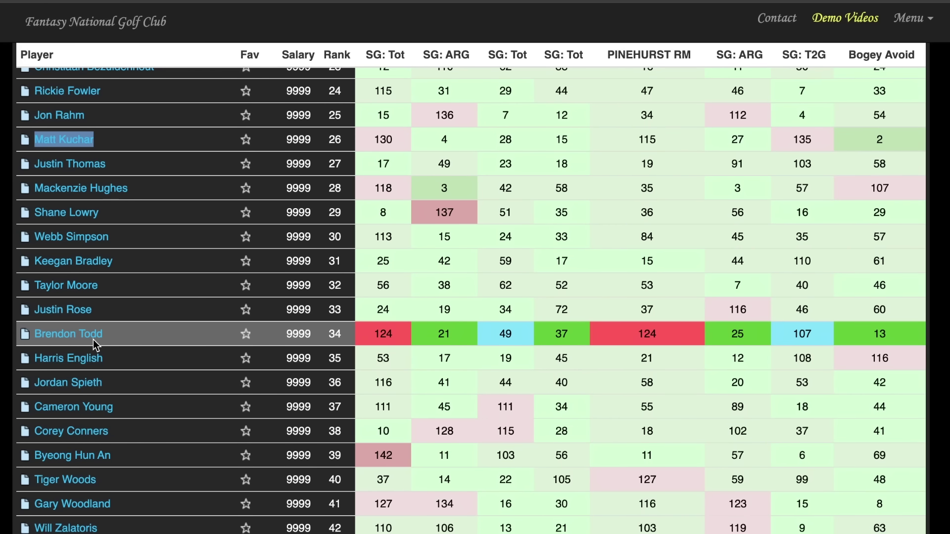
{"action": "mouse_move", "coordinate": [897, 341]}
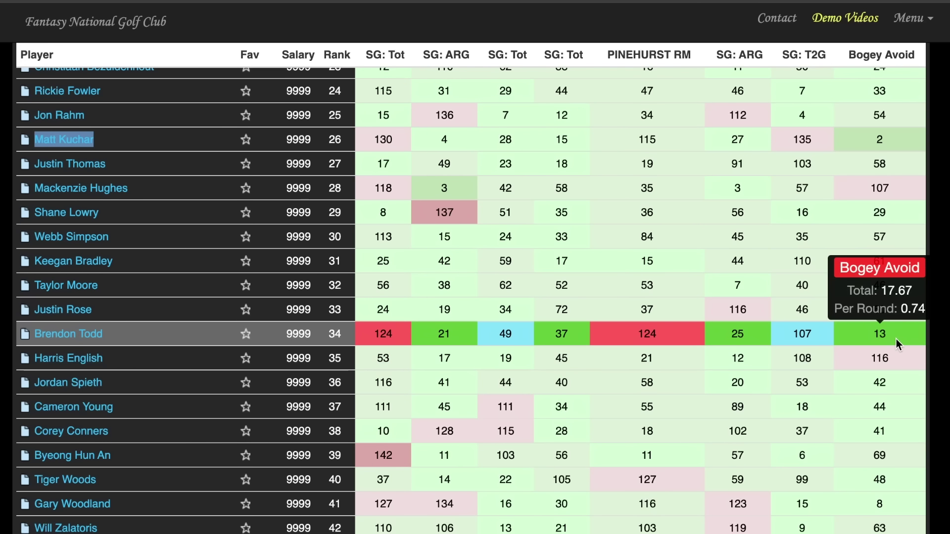
{"action": "mouse_move", "coordinate": [749, 356]}
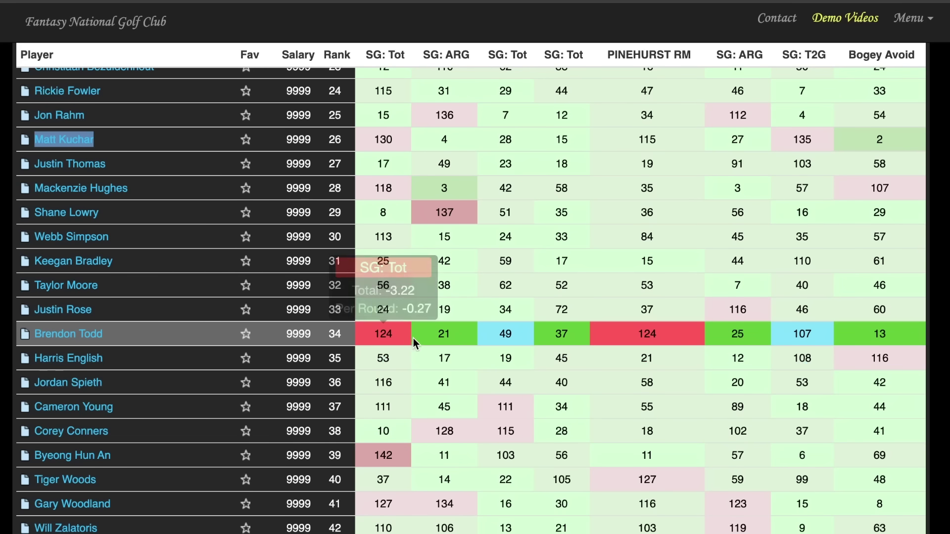
{"action": "mouse_move", "coordinate": [443, 358]}
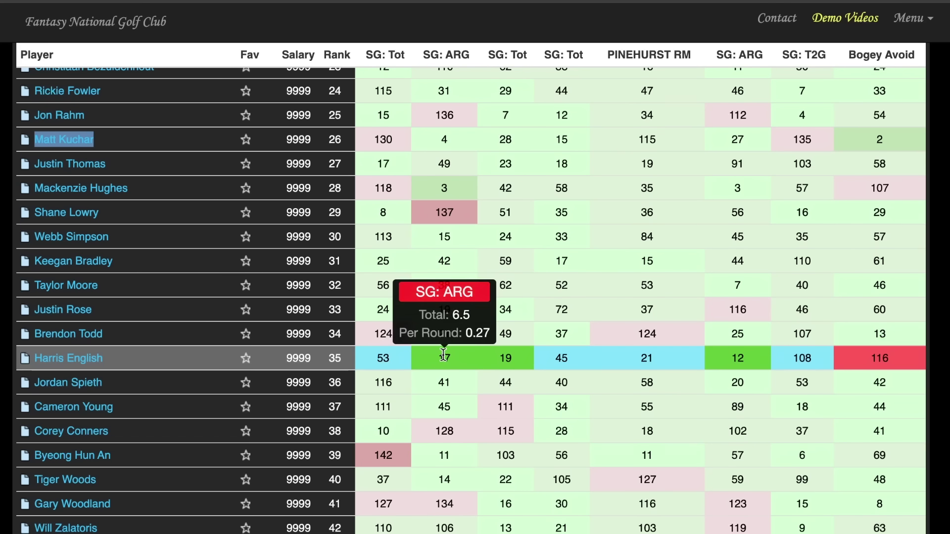
{"action": "mouse_move", "coordinate": [450, 341]}
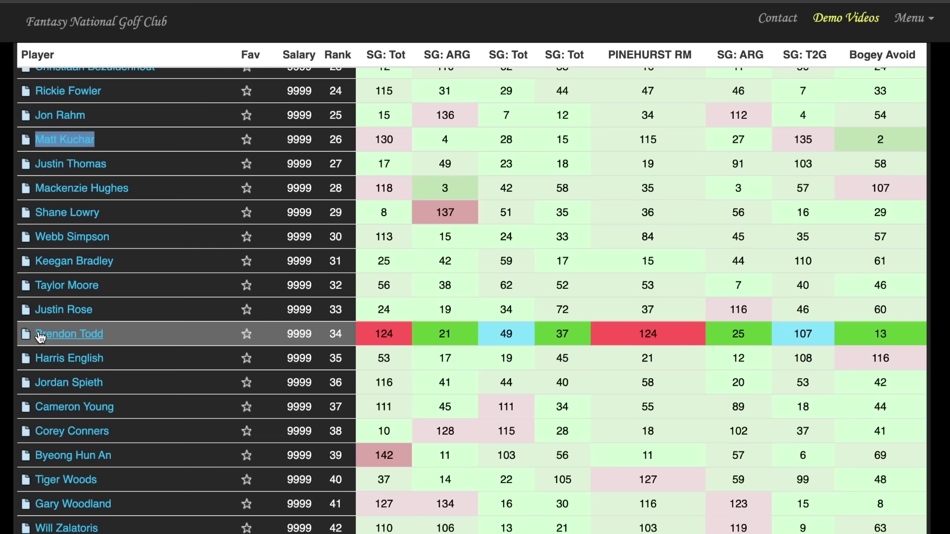
{"action": "scroll", "coordinate": [44, 337], "scroll_direction": "down", "scroll_amount": 2}
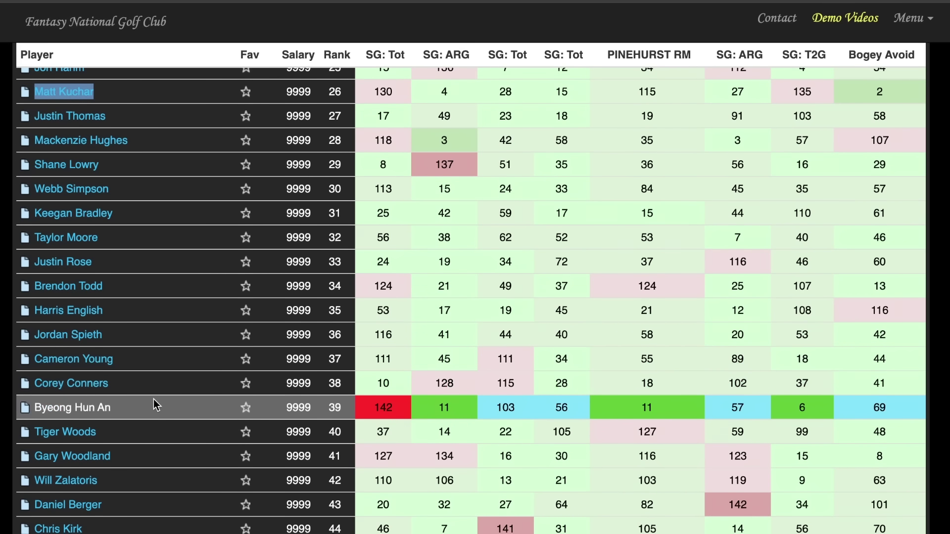
Examine Gary Woodland's stat ranks alongside neighbouring players in the Mixed Condition Model results and mark him as a favorite.
{"action": "scroll", "coordinate": [154, 399], "scroll_direction": "down", "scroll_amount": 3}
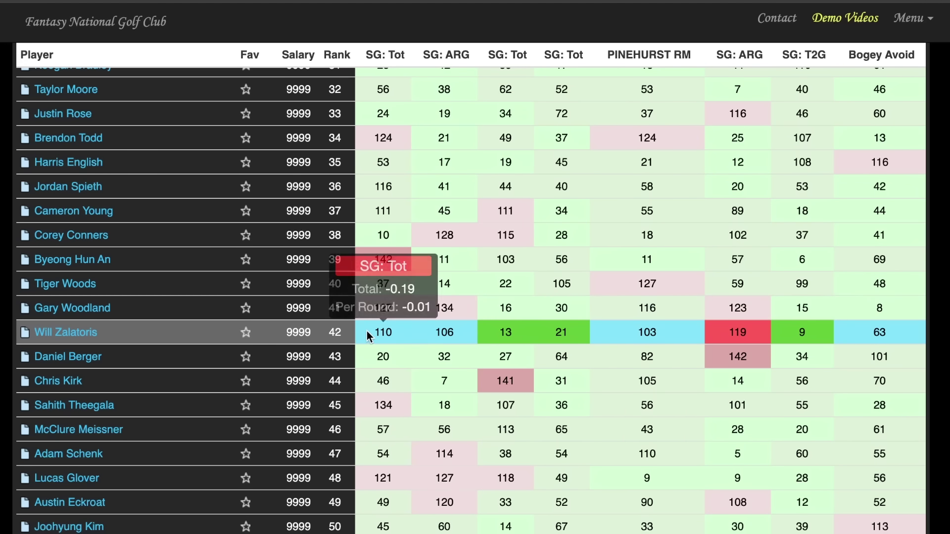
{"action": "mouse_move", "coordinate": [435, 308]}
{"action": "mouse_move", "coordinate": [388, 308]}
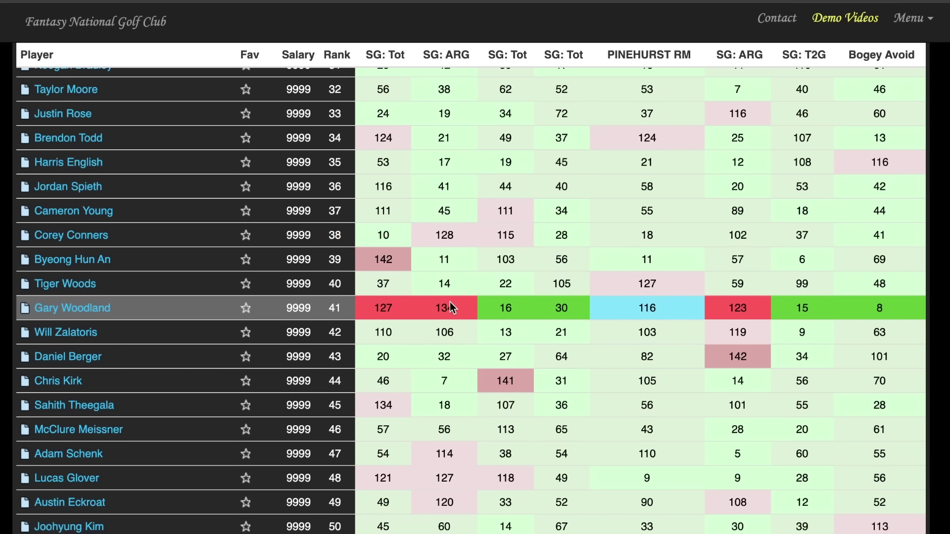
{"action": "mouse_move", "coordinate": [736, 329]}
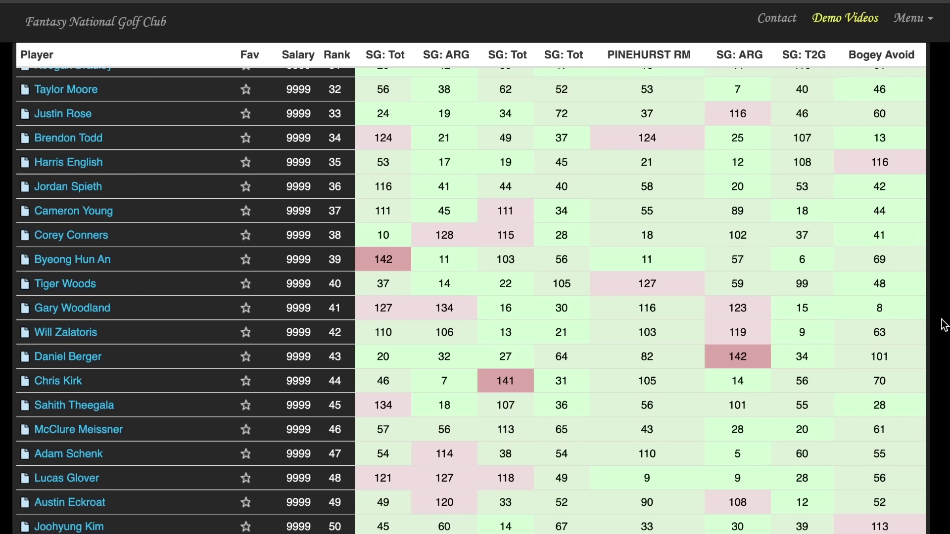
{"action": "mouse_move", "coordinate": [897, 308]}
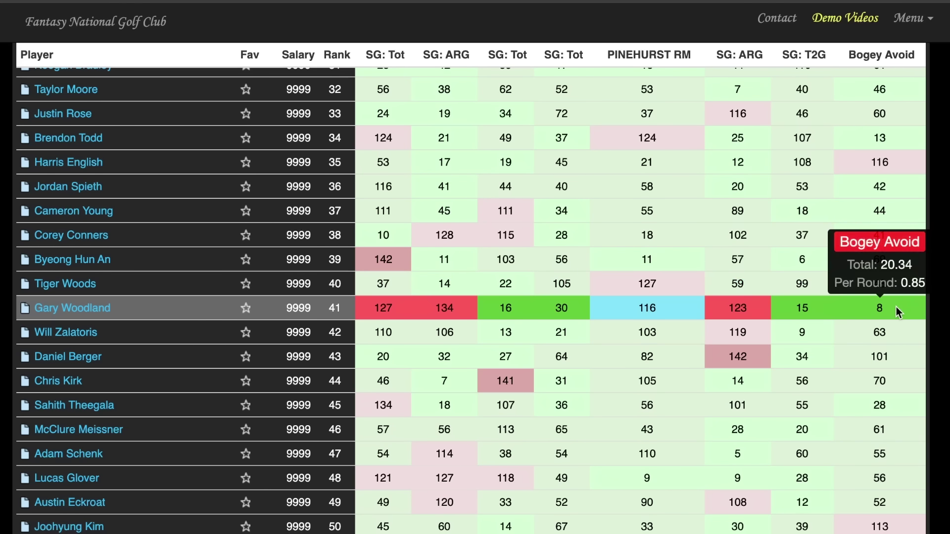
{"action": "mouse_move", "coordinate": [653, 286]}
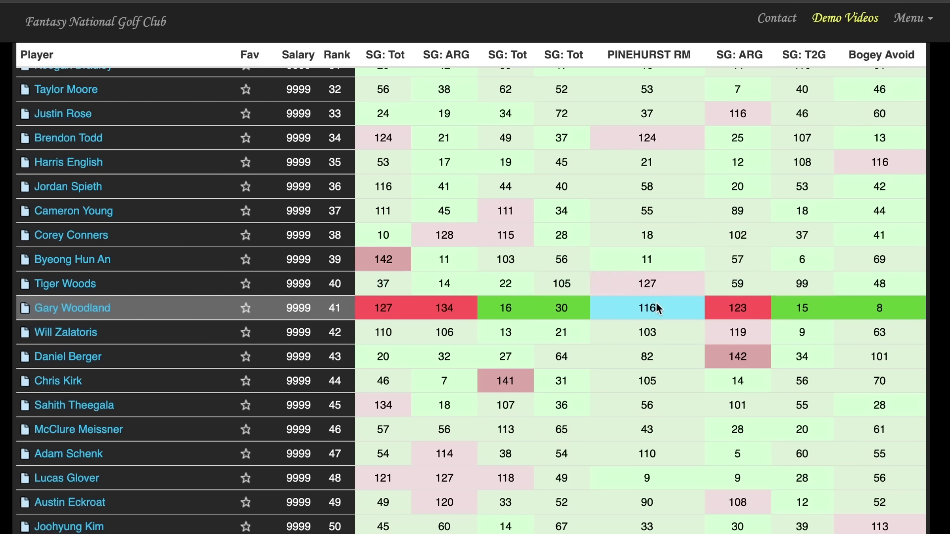
{"action": "mouse_move", "coordinate": [565, 286]}
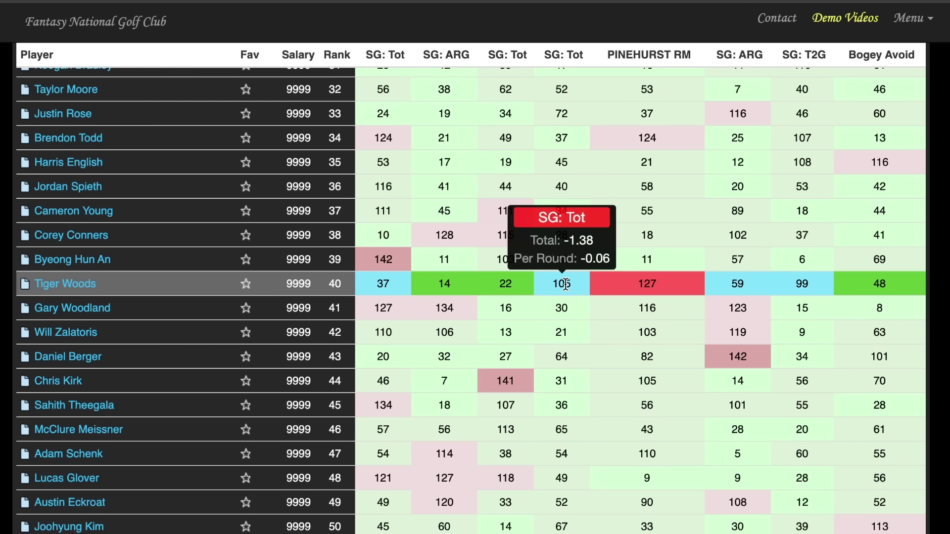
{"action": "mouse_move", "coordinate": [564, 303]}
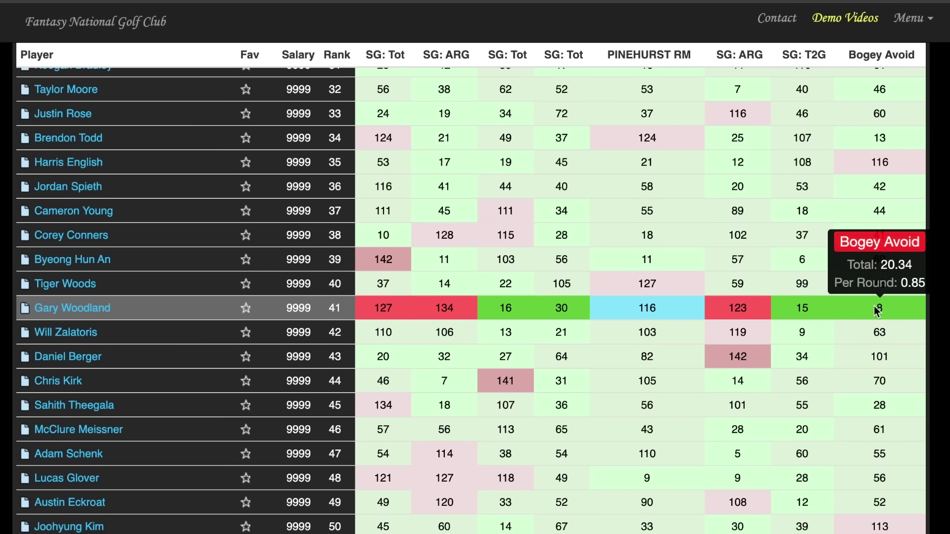
{"action": "mouse_move", "coordinate": [799, 308]}
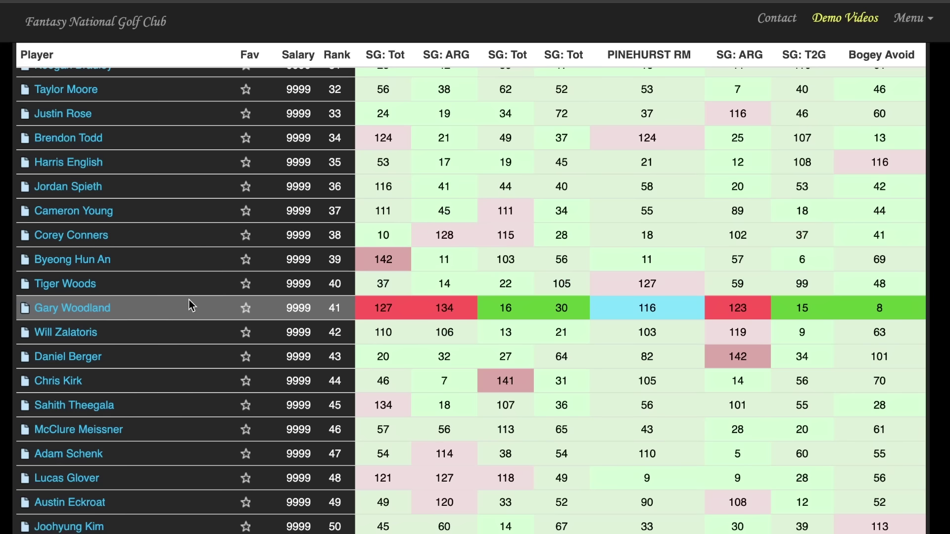
{"action": "left_click", "coordinate": [247, 309]}
{"action": "triple_click", "coordinate": [72, 308]}
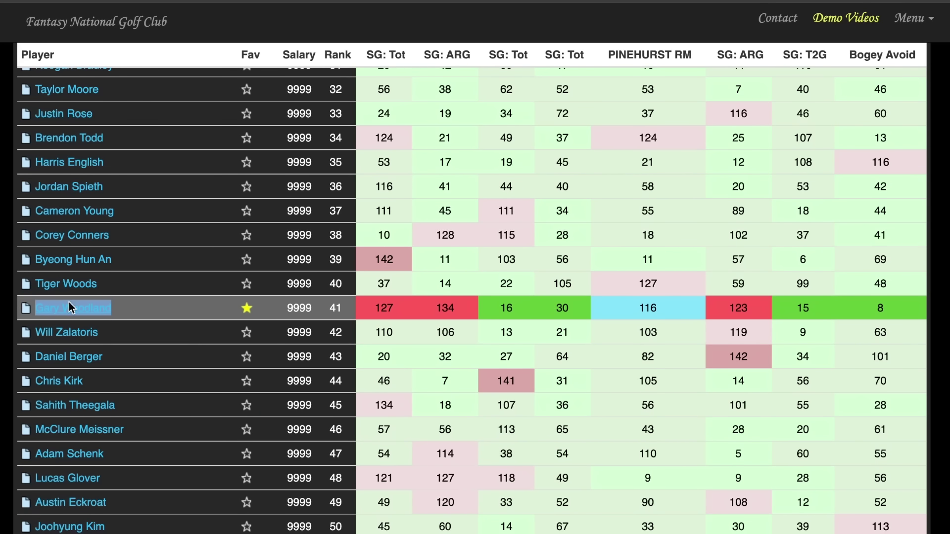
Highlight Daniel Berger in the Mixed Condition Model results and examine the stat ranks of the players from him down to Aaron Rai.
{"action": "scroll", "coordinate": [49, 321], "scroll_direction": "down", "scroll_amount": 1}
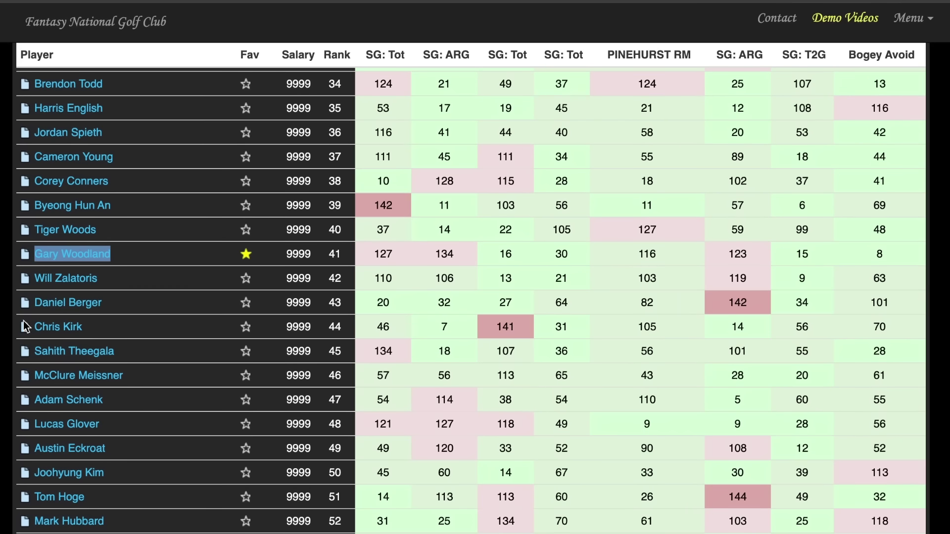
{"action": "triple_click", "coordinate": [59, 303]}
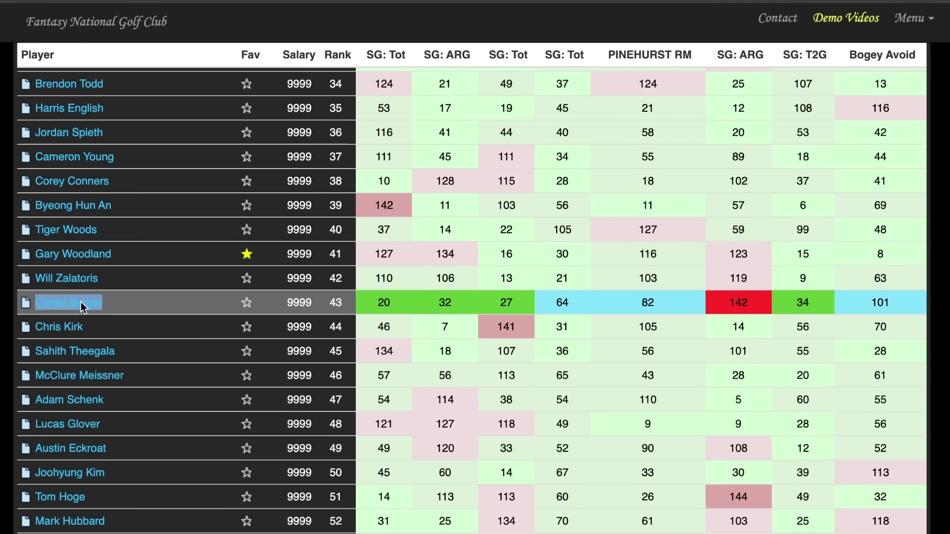
{"action": "scroll", "coordinate": [470, 297], "scroll_direction": "down", "scroll_amount": 2}
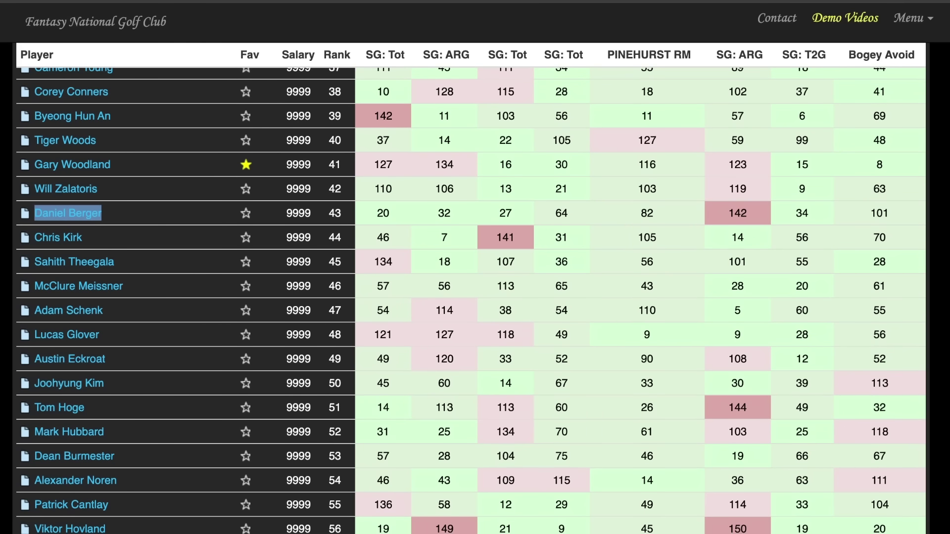
{"action": "scroll", "coordinate": [45, 341], "scroll_direction": "down", "scroll_amount": 1}
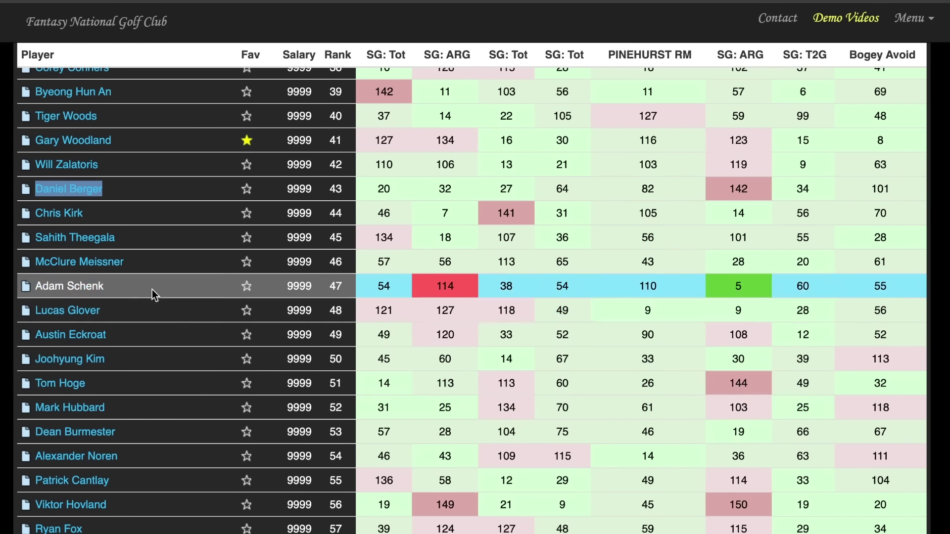
{"action": "scroll", "coordinate": [152, 290], "scroll_direction": "down", "scroll_amount": 3}
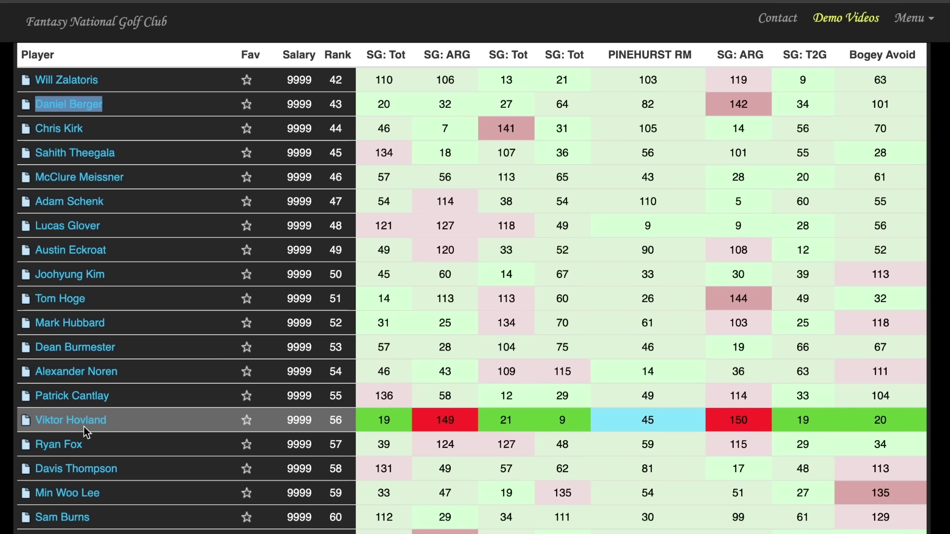
{"action": "scroll", "coordinate": [84, 488], "scroll_direction": "down", "scroll_amount": 2}
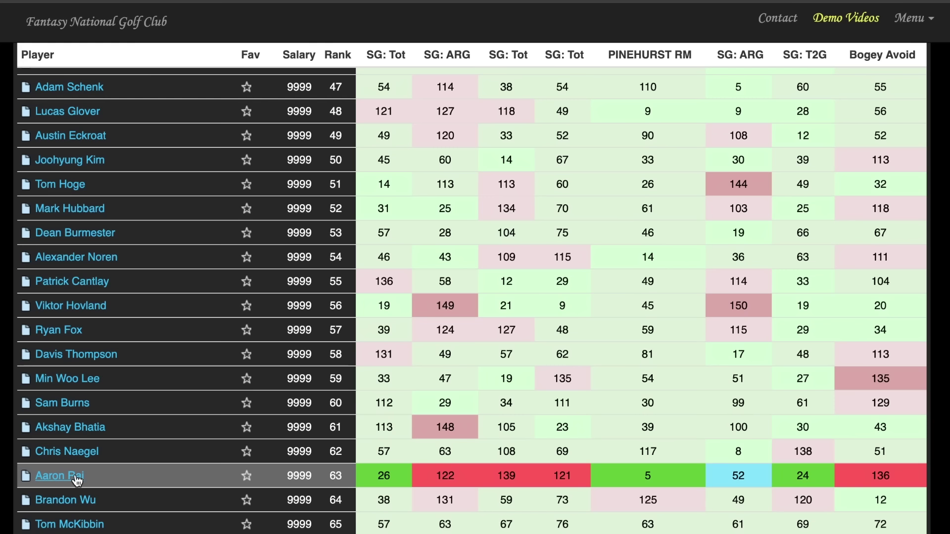
{"action": "scroll", "coordinate": [77, 479], "scroll_direction": "down", "scroll_amount": 1}
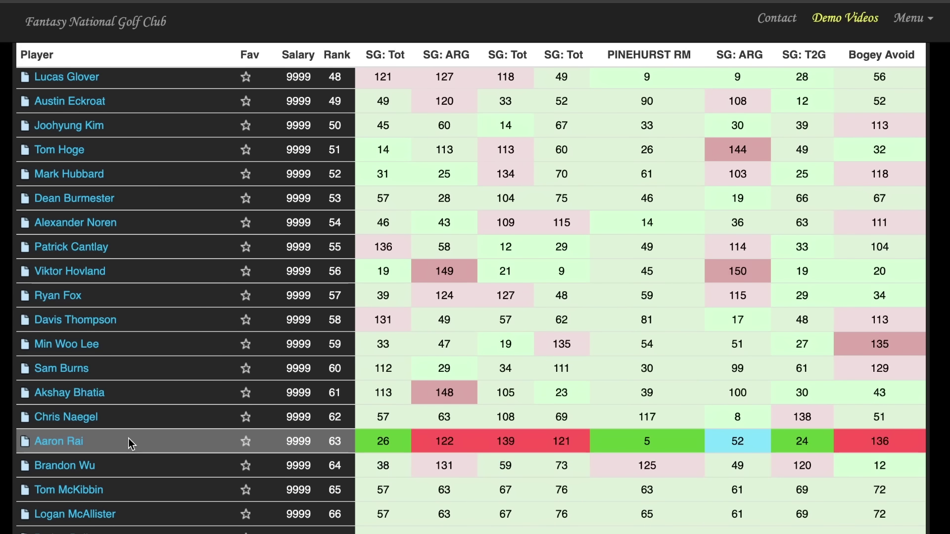
{"action": "mouse_move", "coordinate": [663, 442]}
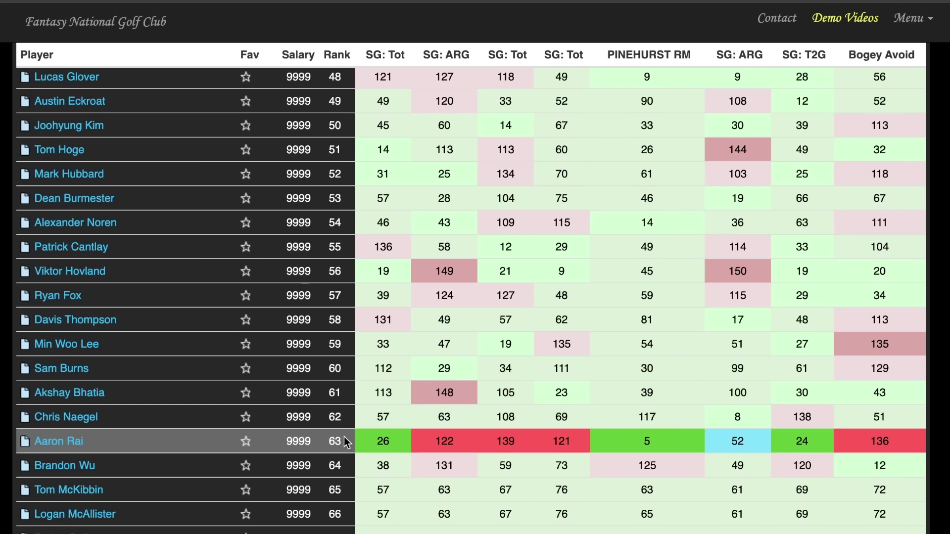
Return to the rolling PINEHURST results and sort the players by MCM Rank.
{"action": "scroll", "coordinate": [373, 388], "scroll_direction": "up", "scroll_amount": 15}
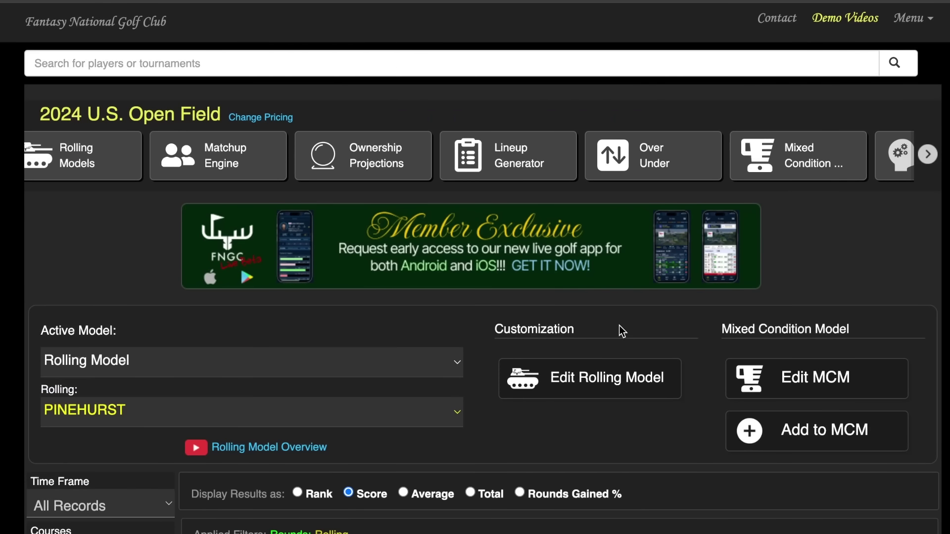
{"action": "scroll", "coordinate": [619, 328], "scroll_direction": "down", "scroll_amount": 8}
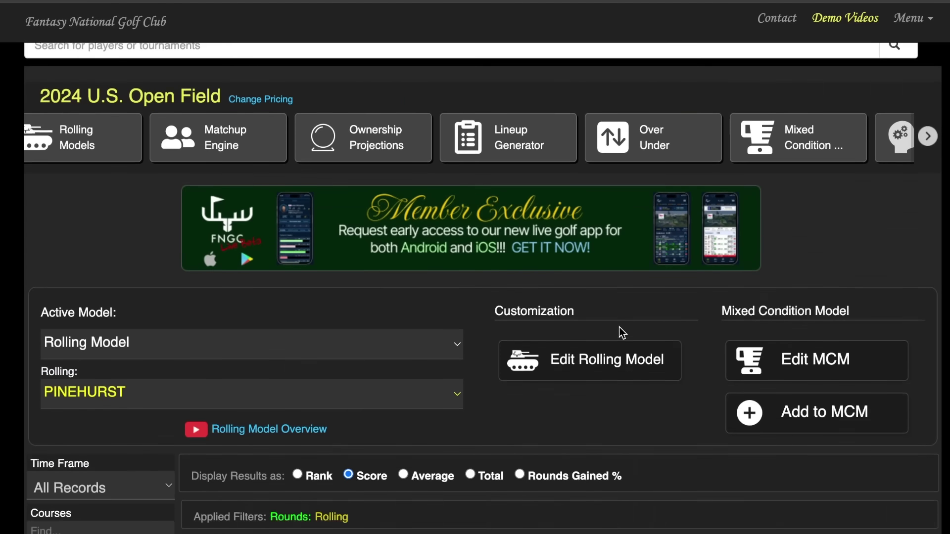
{"action": "left_click", "coordinate": [604, 207]}
{"action": "left_click", "coordinate": [512, 208]}
Compare each player's Model Rank with the MCM Rank from Scottie Scheffler down to Adam Schenk.
{"action": "scroll", "coordinate": [483, 288], "scroll_direction": "down", "scroll_amount": 2}
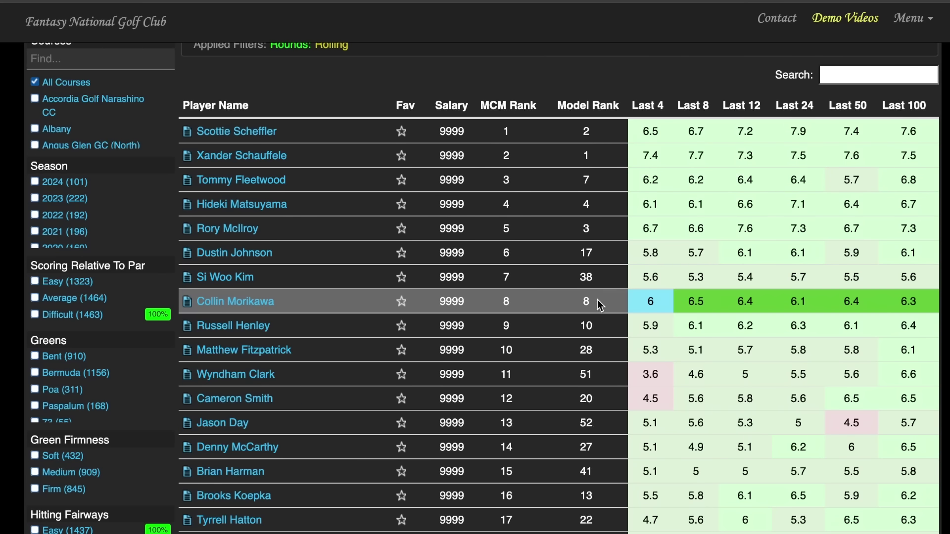
{"action": "scroll", "coordinate": [600, 330], "scroll_direction": "down", "scroll_amount": 1}
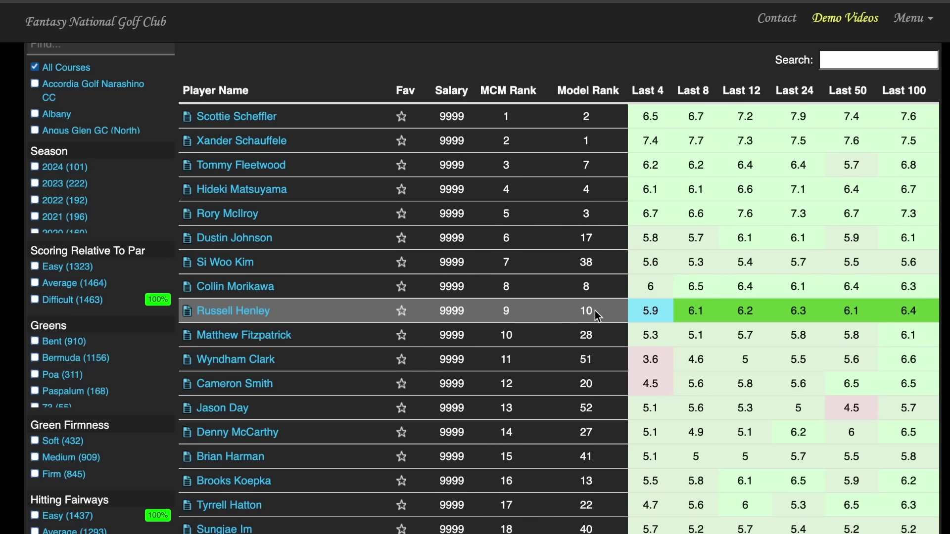
{"action": "scroll", "coordinate": [475, 338], "scroll_direction": "down", "scroll_amount": 1}
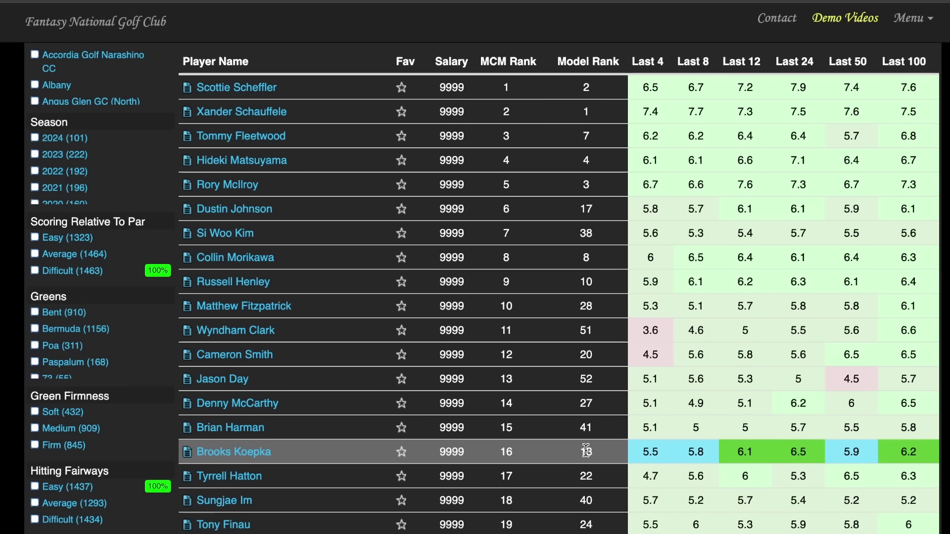
{"action": "scroll", "coordinate": [595, 450], "scroll_direction": "down", "scroll_amount": 2}
{"action": "scroll", "coordinate": [599, 406], "scroll_direction": "down", "scroll_amount": 4}
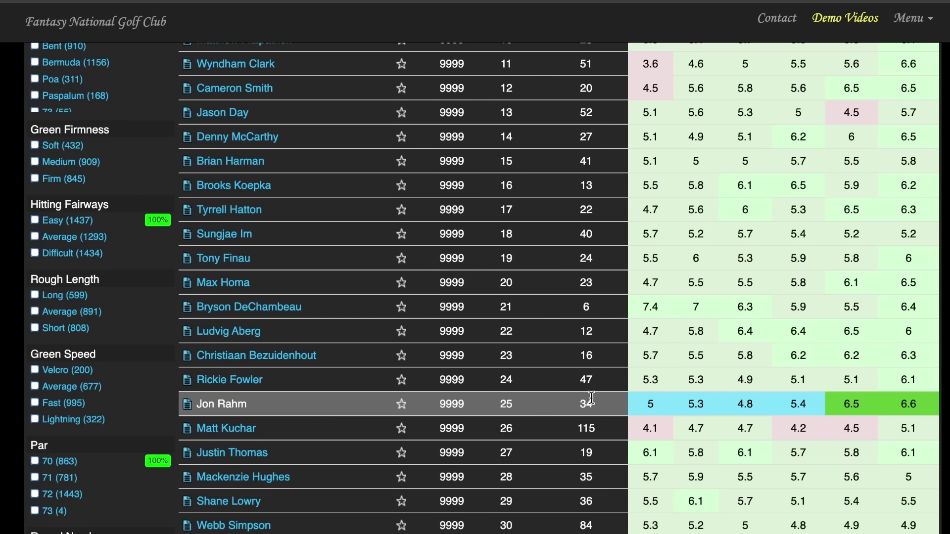
{"action": "scroll", "coordinate": [590, 399], "scroll_direction": "down", "scroll_amount": 3}
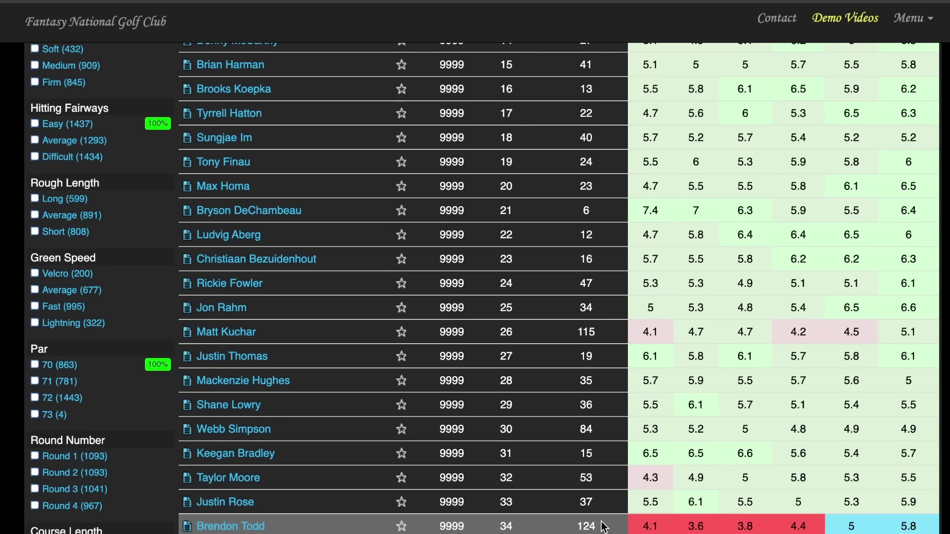
{"action": "scroll", "coordinate": [609, 511], "scroll_direction": "down", "scroll_amount": 9}
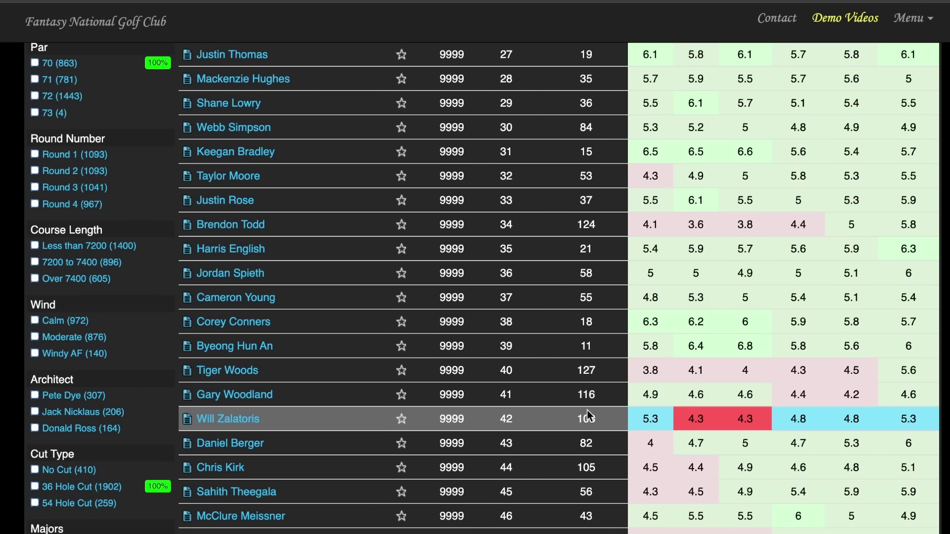
{"action": "scroll", "coordinate": [596, 445], "scroll_direction": "down", "scroll_amount": 1}
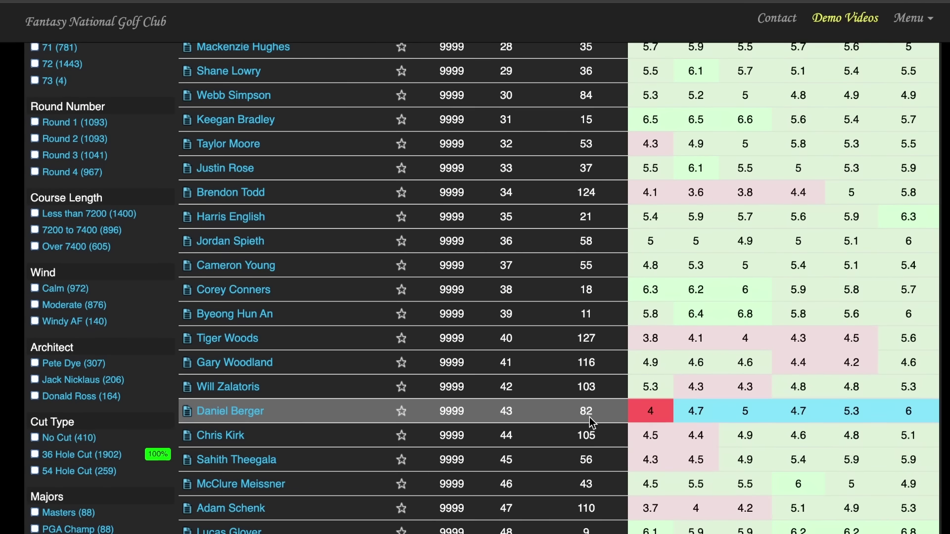
{"action": "scroll", "coordinate": [593, 423], "scroll_direction": "down", "scroll_amount": 1}
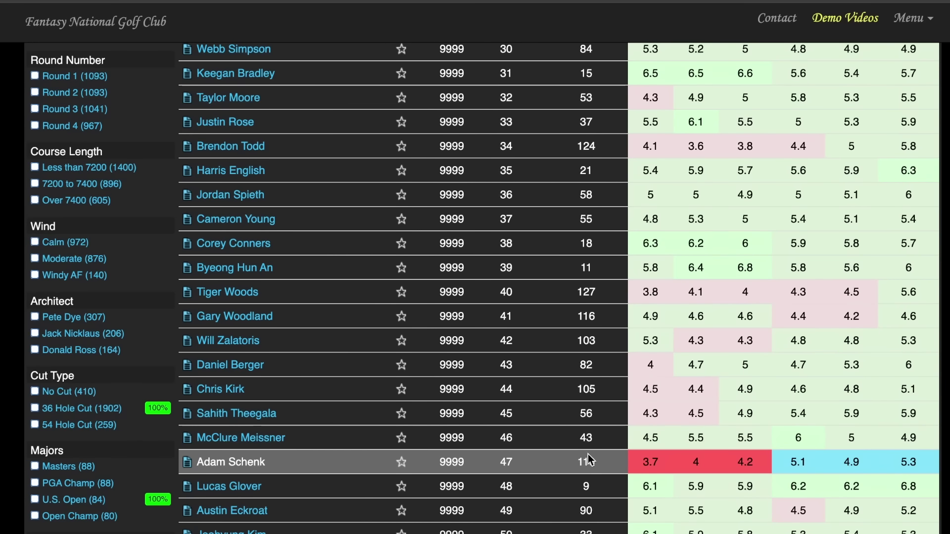
Sort the PINEHURST results by Model Rank and examine the leaders' rolling scores from Last 4 to Last 100.
{"action": "scroll", "coordinate": [589, 460], "scroll_direction": "up", "scroll_amount": 20}
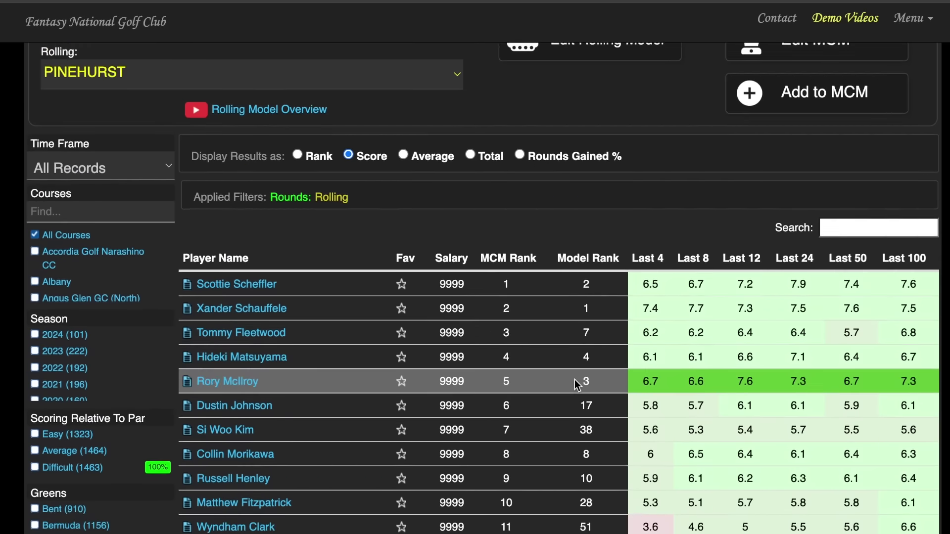
{"action": "scroll", "coordinate": [576, 385], "scroll_direction": "up", "scroll_amount": 1}
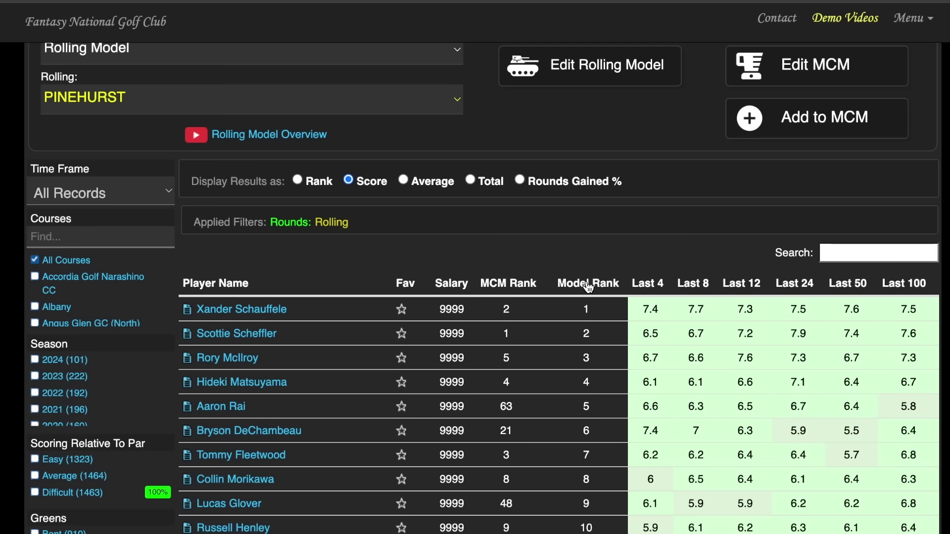
{"action": "scroll", "coordinate": [583, 243], "scroll_direction": "down", "scroll_amount": 1}
{"action": "scroll", "coordinate": [583, 244], "scroll_direction": "down", "scroll_amount": 3}
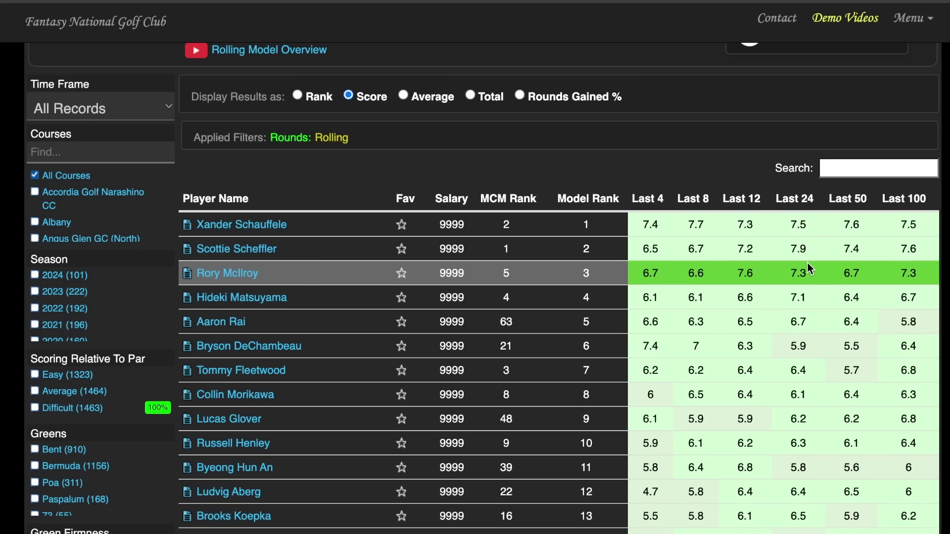
{"action": "mouse_move", "coordinate": [790, 247]}
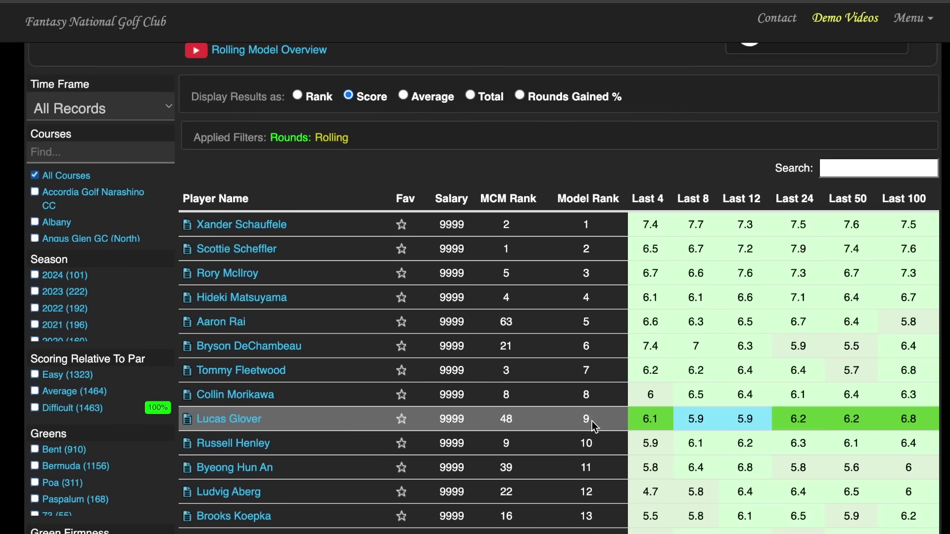
Compare the MCM Rank and rolling scores of the players from Lucas Glover down to Corey Conners in Model Rank order.
{"action": "scroll", "coordinate": [584, 388], "scroll_direction": "down", "scroll_amount": 2}
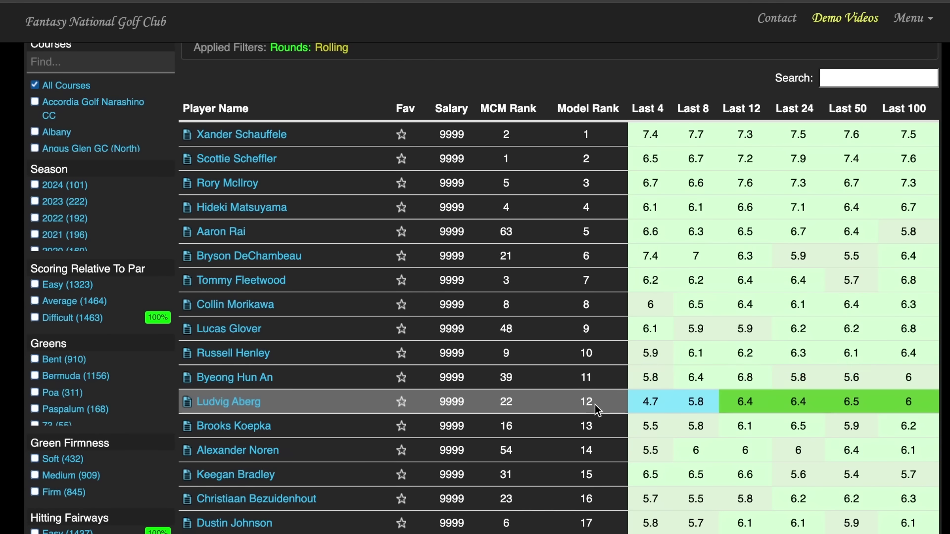
{"action": "scroll", "coordinate": [598, 411], "scroll_direction": "down", "scroll_amount": 1}
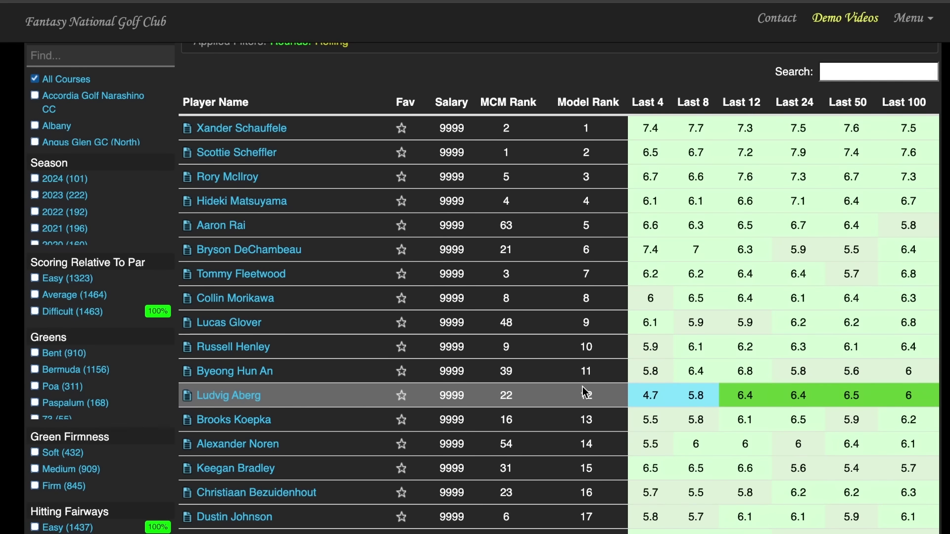
{"action": "scroll", "coordinate": [547, 363], "scroll_direction": "down", "scroll_amount": 2}
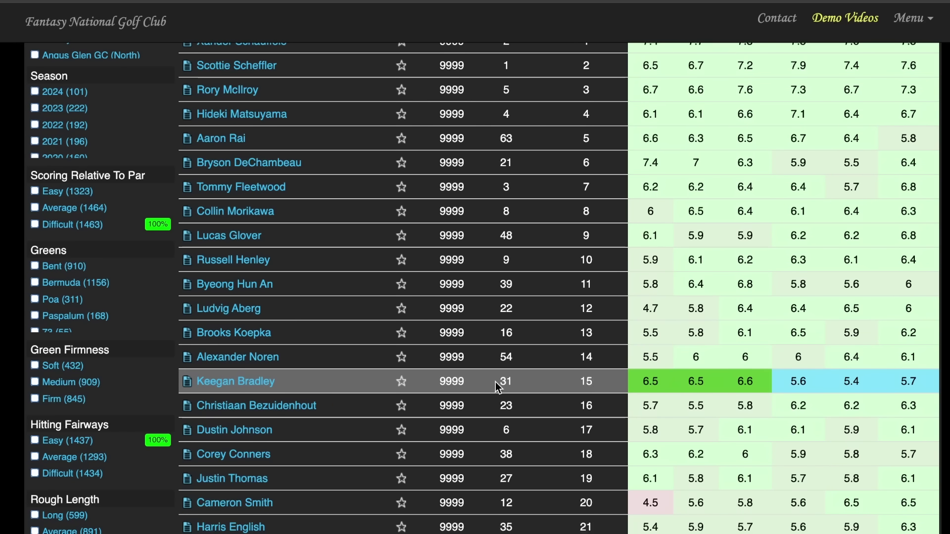
{"action": "scroll", "coordinate": [555, 386], "scroll_direction": "down", "scroll_amount": 1}
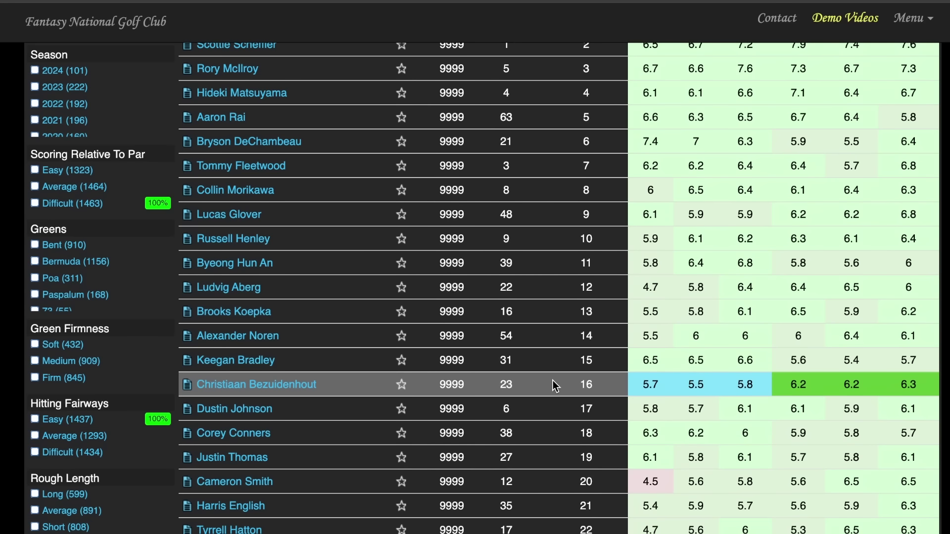
{"action": "scroll", "coordinate": [554, 386], "scroll_direction": "down", "scroll_amount": 3}
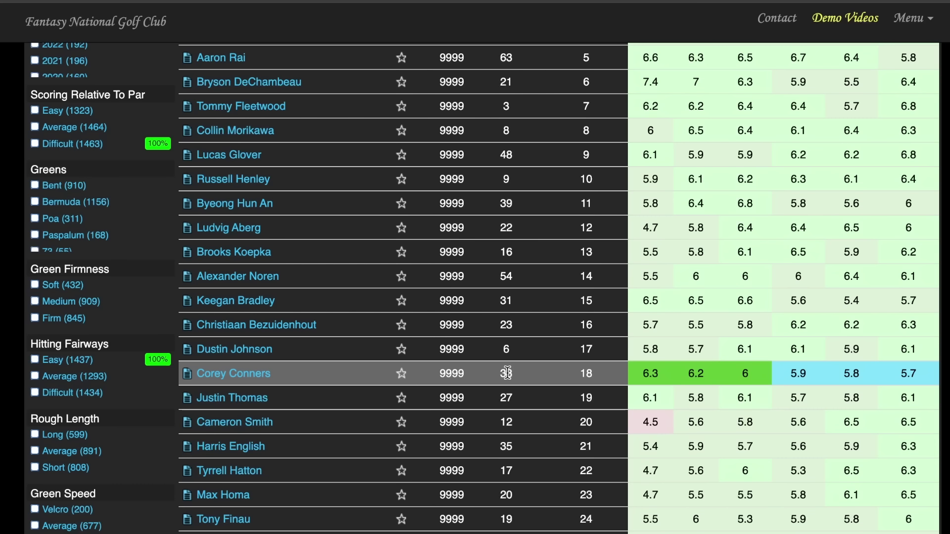
Open Corey Conners's player profile, review his conditions breakdown, strokes gained averages and recent tournament results, and close the profile.
{"action": "triple_click", "coordinate": [254, 381]}
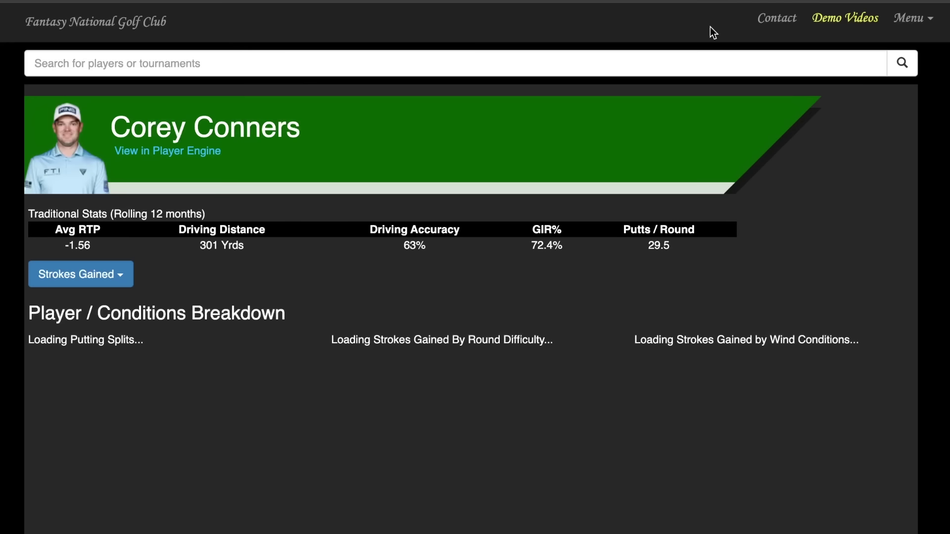
{"action": "scroll", "coordinate": [933, 188], "scroll_direction": "down", "scroll_amount": 3}
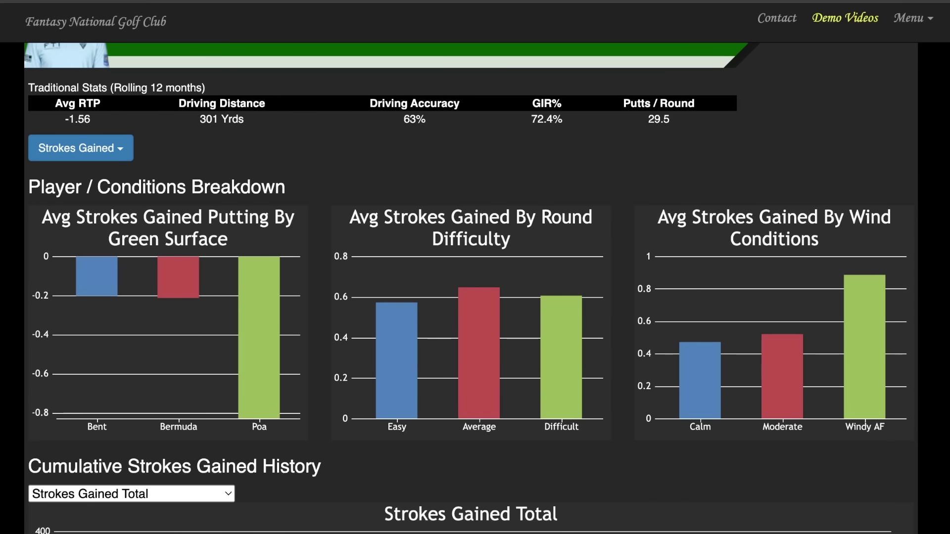
{"action": "scroll", "coordinate": [946, 200], "scroll_direction": "down", "scroll_amount": 12}
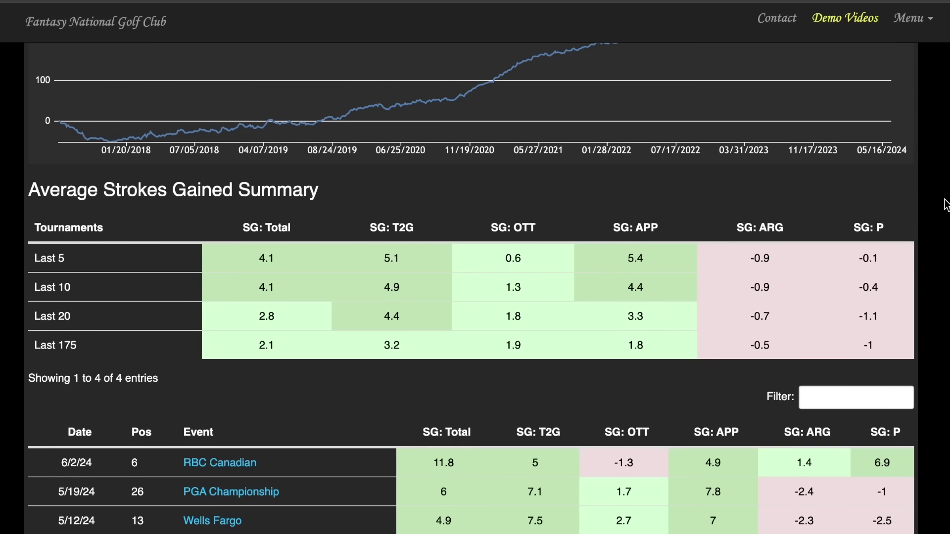
{"action": "scroll", "coordinate": [947, 203], "scroll_direction": "down", "scroll_amount": 2}
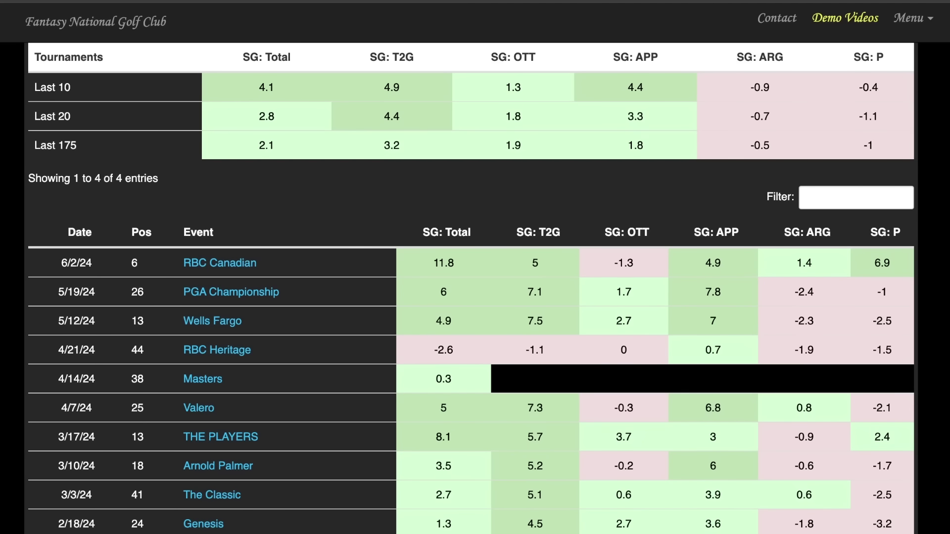
{"action": "scroll", "coordinate": [471, 287], "scroll_direction": "up", "scroll_amount": 1}
{"action": "scroll", "coordinate": [471, 287], "scroll_direction": "down", "scroll_amount": 2}
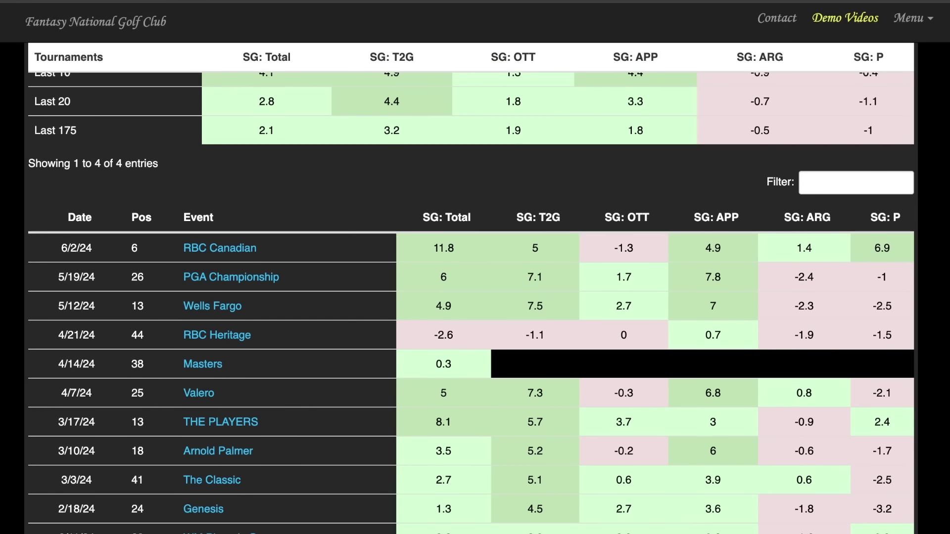
{"action": "key", "text": "super+w"}
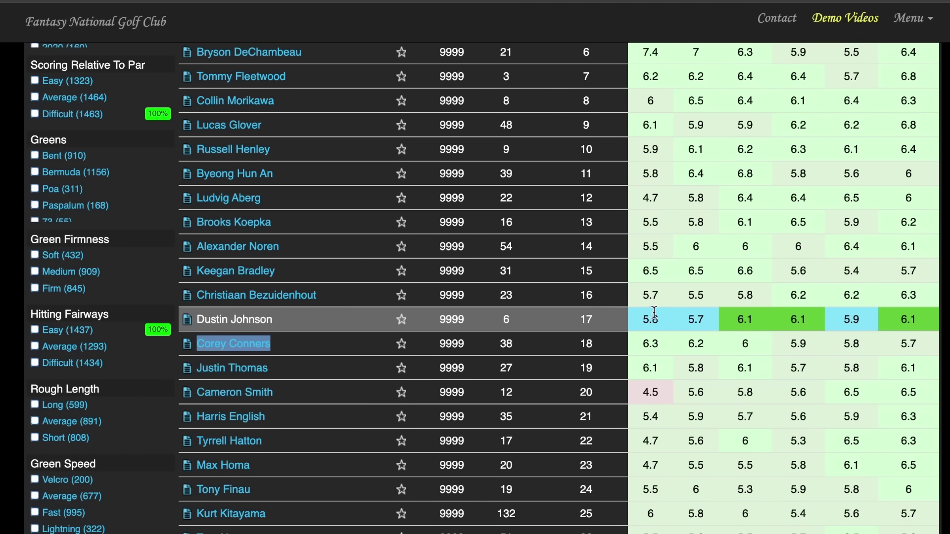
Compare the MCM Rank, Model Rank and rolling scores of the players from Justin Thomas down to Isaiah Salinda.
{"action": "scroll", "coordinate": [614, 300], "scroll_direction": "down", "scroll_amount": 1}
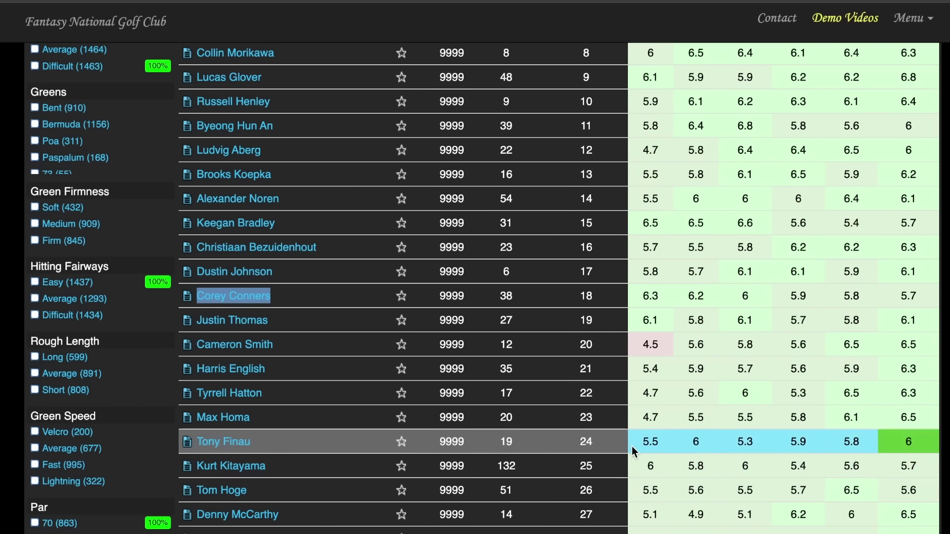
{"action": "scroll", "coordinate": [613, 470], "scroll_direction": "down", "scroll_amount": 2}
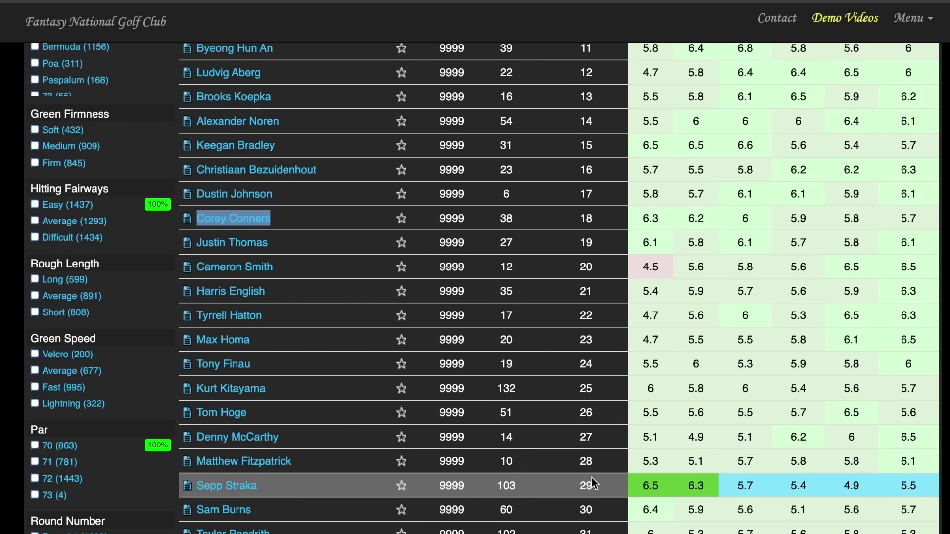
{"action": "scroll", "coordinate": [604, 381], "scroll_direction": "down", "scroll_amount": 5}
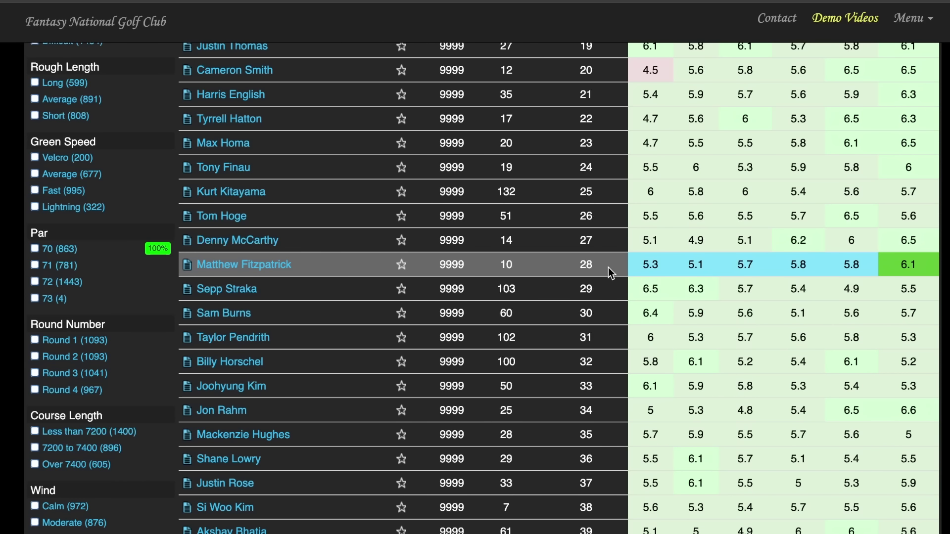
{"action": "scroll", "coordinate": [611, 273], "scroll_direction": "down", "scroll_amount": 2}
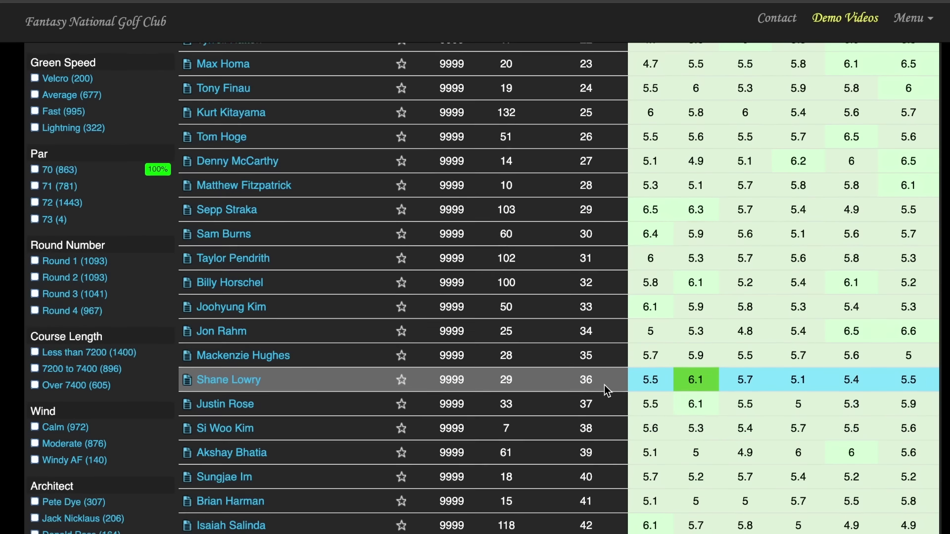
{"action": "scroll", "coordinate": [606, 395], "scroll_direction": "down", "scroll_amount": 2}
{"action": "scroll", "coordinate": [603, 428], "scroll_direction": "down", "scroll_amount": 1}
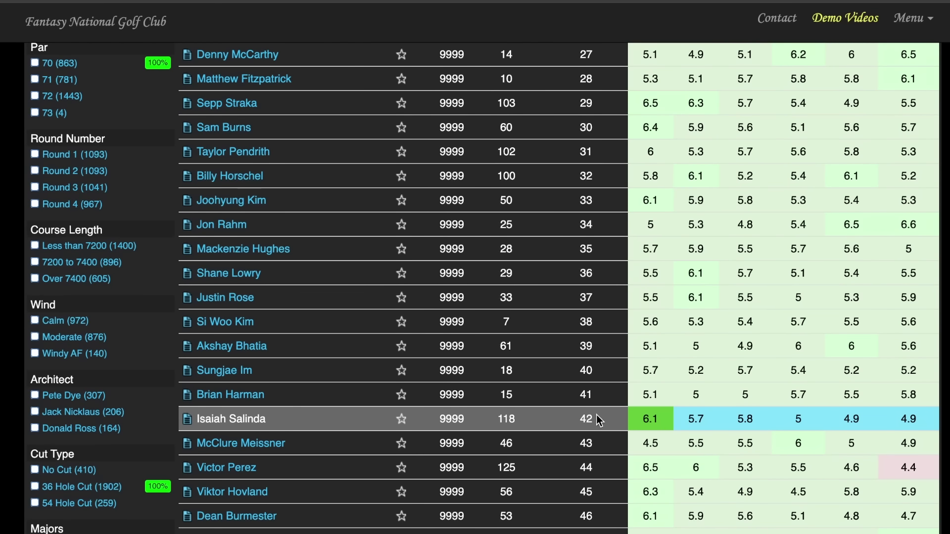
Examine the ranks and rolling scores from McClure Meissner down to Min Woo Lee, highlighting Erik Van Rooyen's MCM Rank.
{"action": "scroll", "coordinate": [599, 466], "scroll_direction": "down", "scroll_amount": 4}
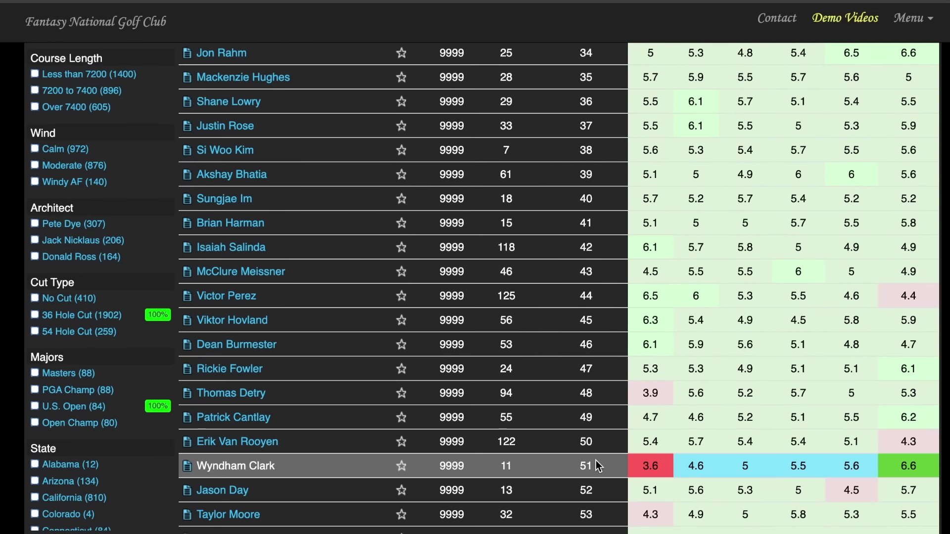
{"action": "scroll", "coordinate": [599, 444], "scroll_direction": "down", "scroll_amount": 1}
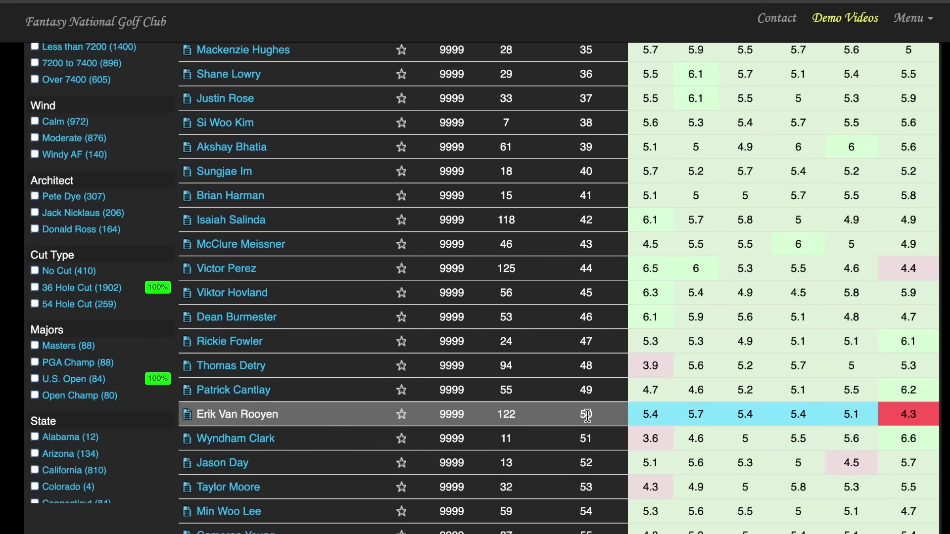
{"action": "double_click", "coordinate": [509, 414]}
{"action": "scroll", "coordinate": [512, 414], "scroll_direction": "down", "scroll_amount": 1}
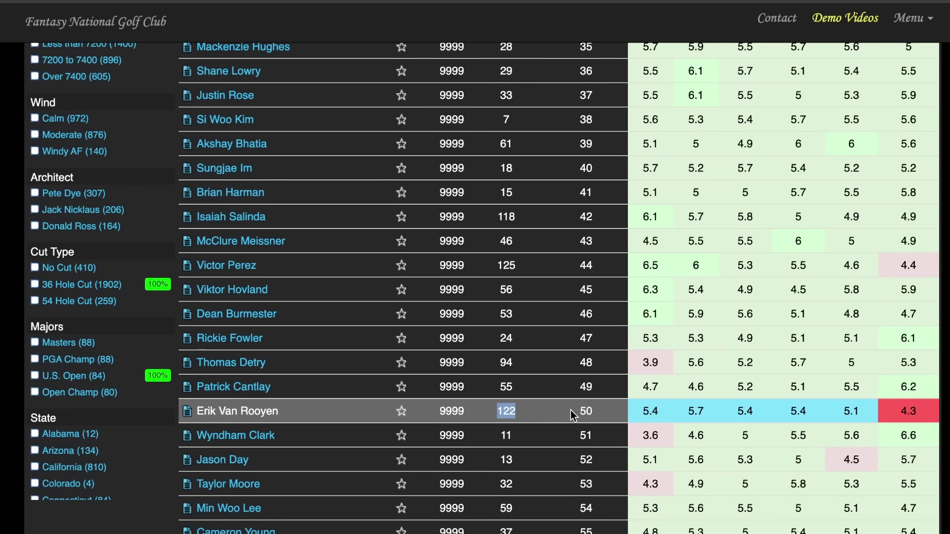